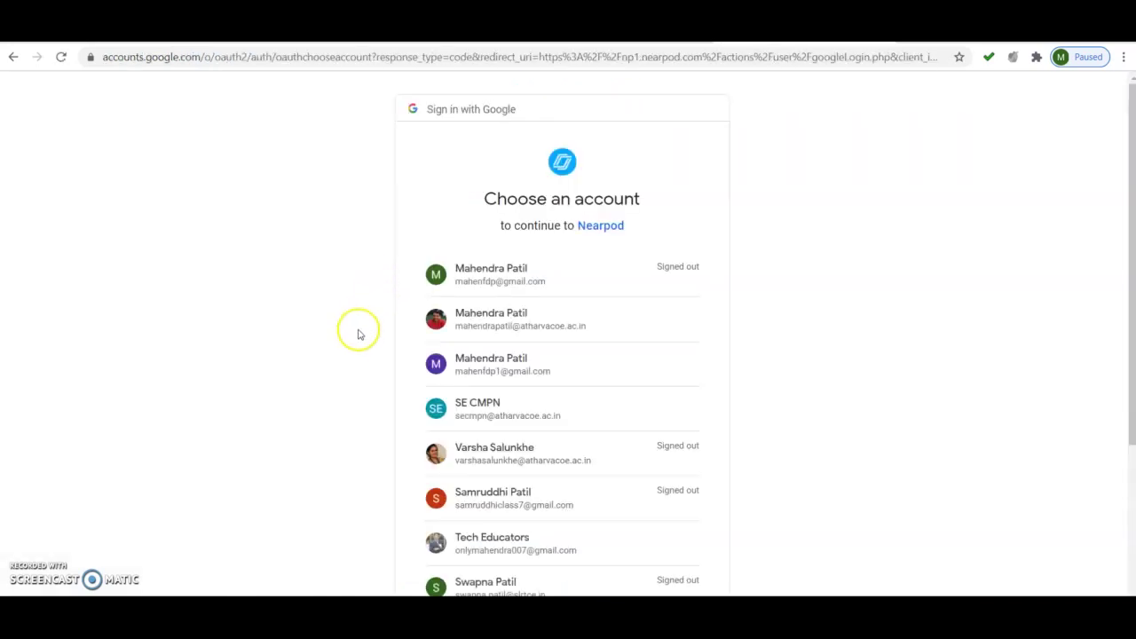
Sign in to Nearpod with the teacher's college Google account and look over the lesson library
click(473, 315)
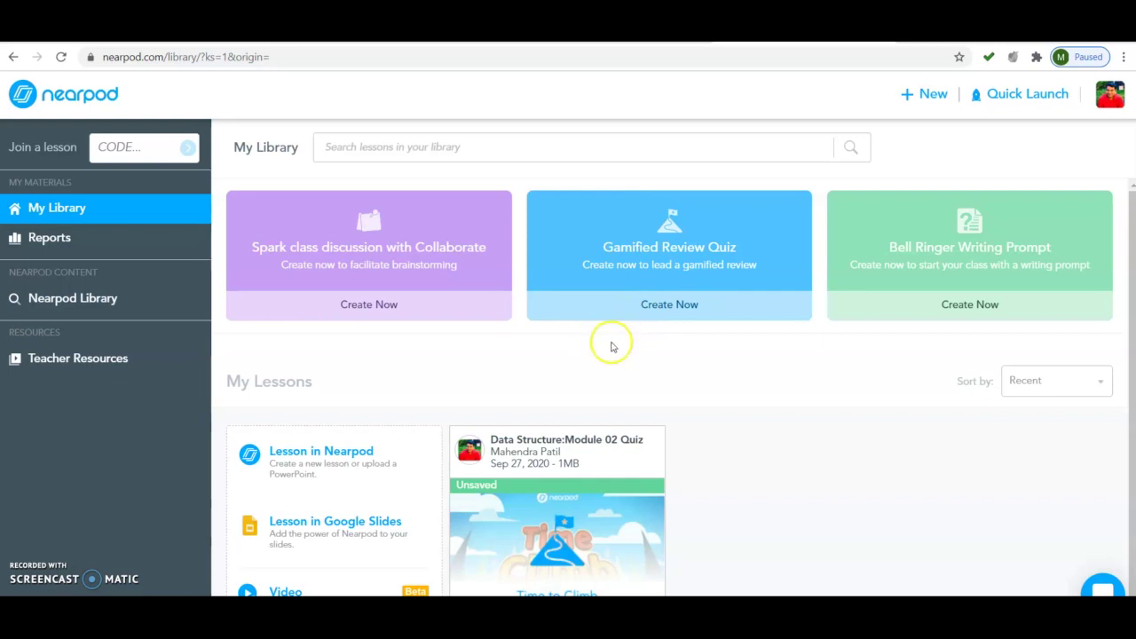
scroll(681, 356, down, 1)
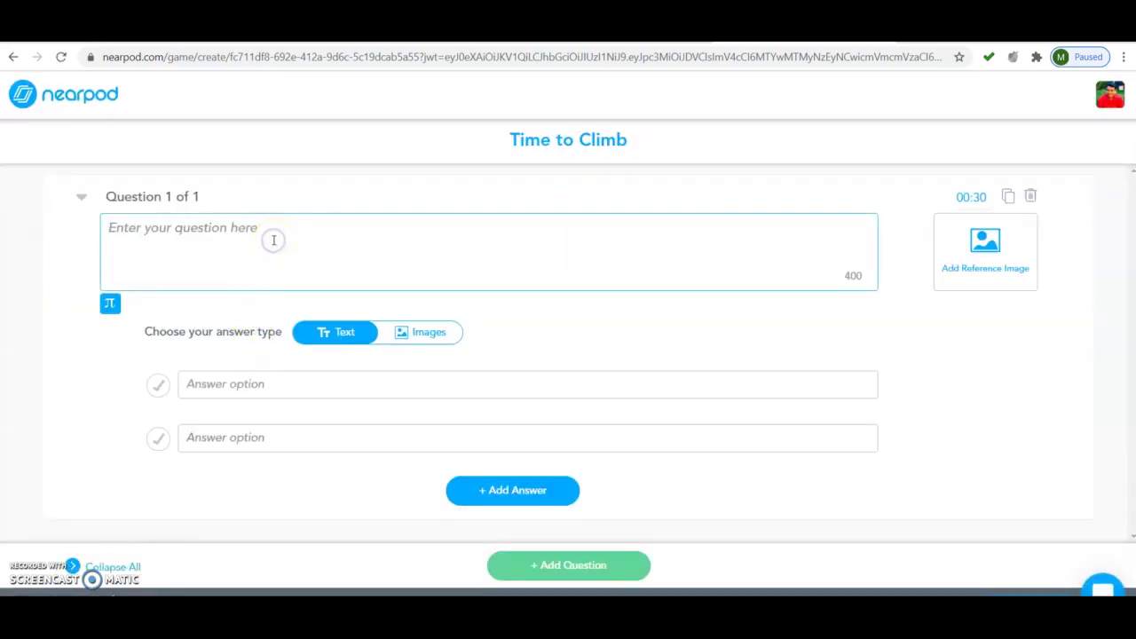
Enter "How many days are there in a week?" as the text of question 1
text(H)
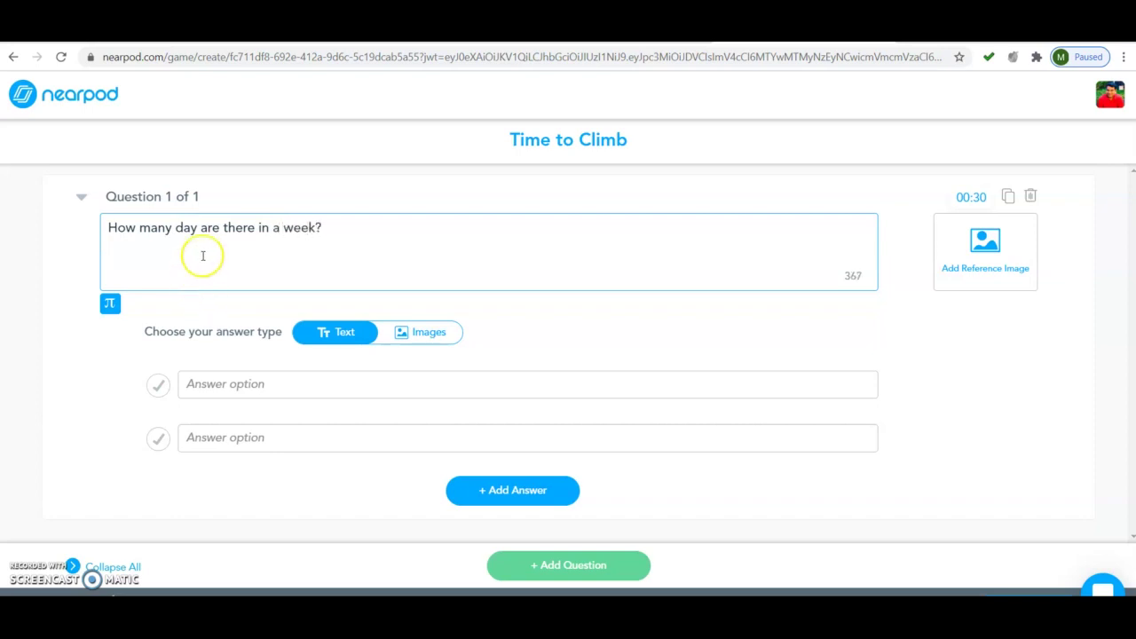
click(195, 229)
text(s)
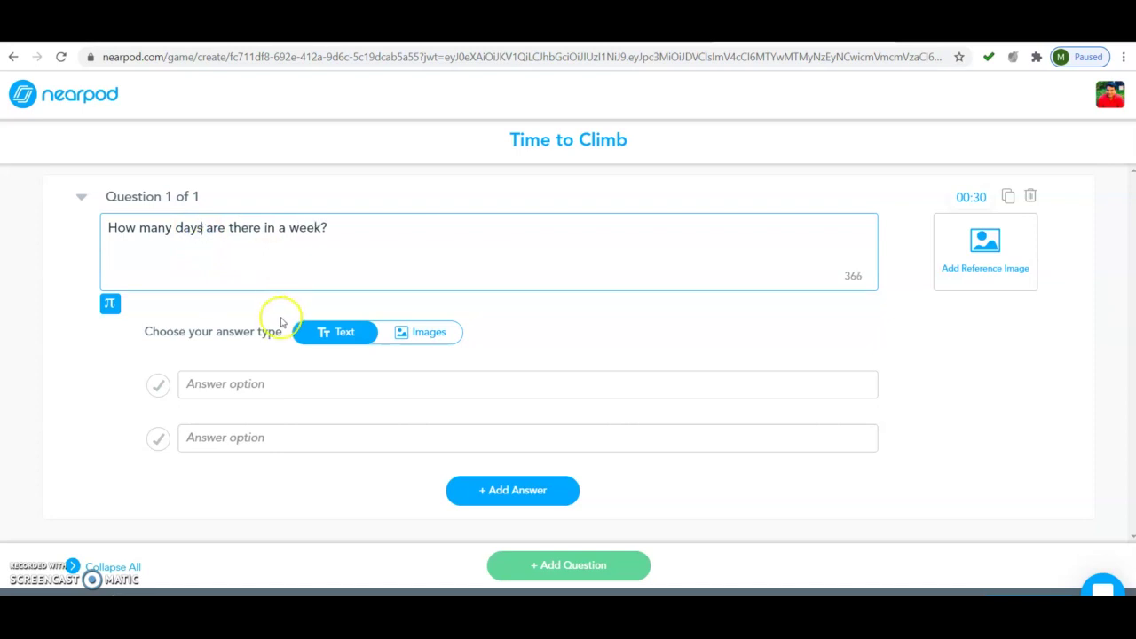
Fill in four text answer options for question 1: 3, 4, 5 and 7
click(279, 387)
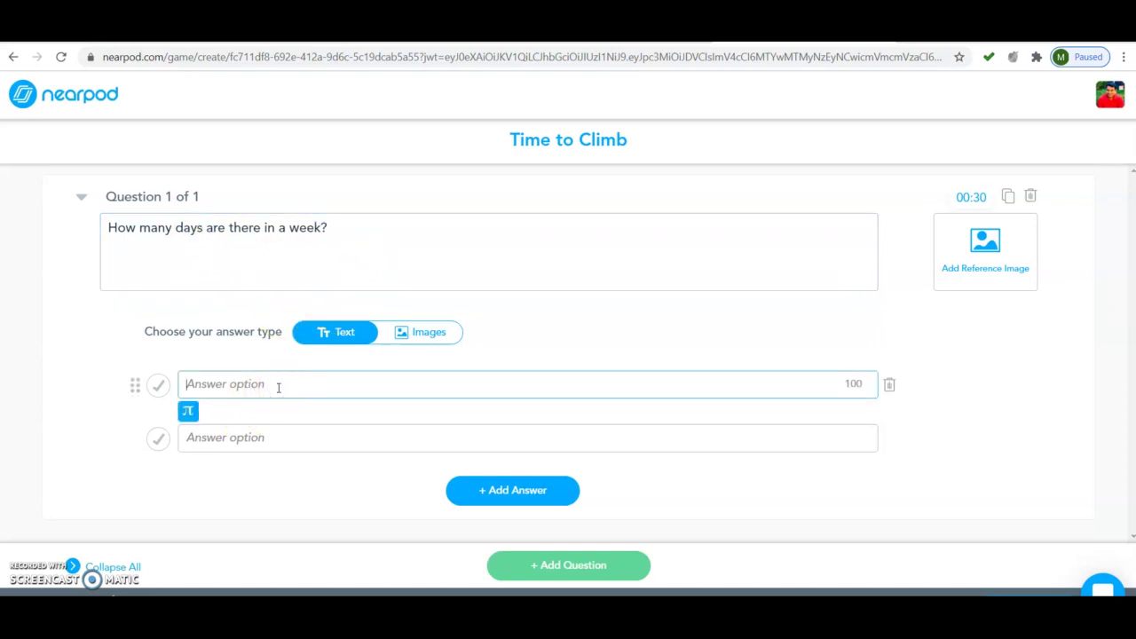
click(266, 437)
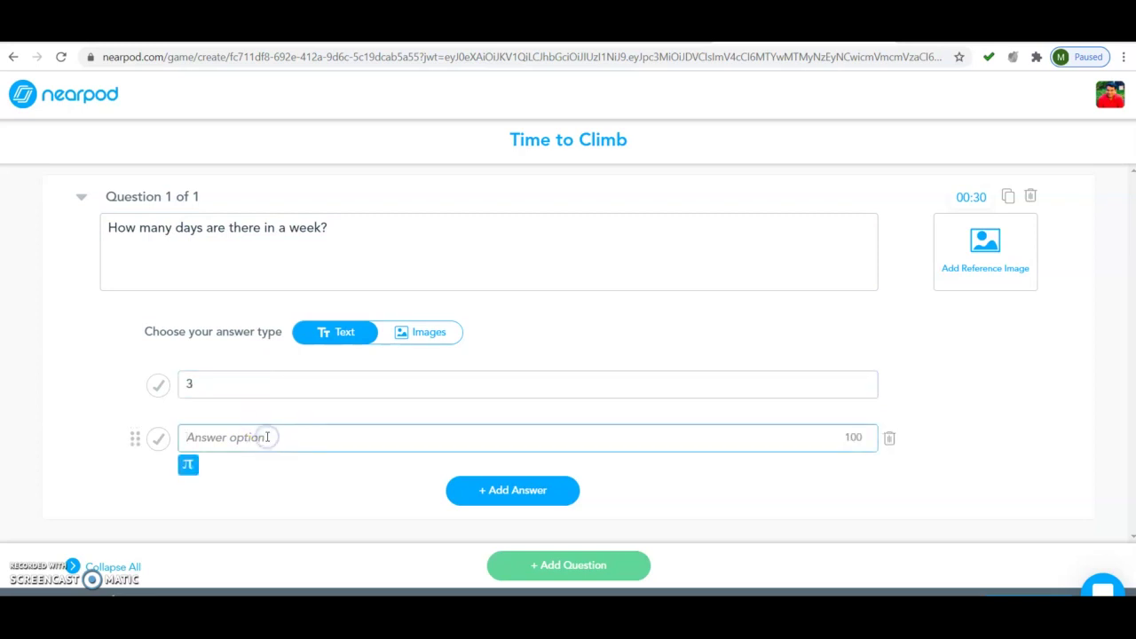
text(4)
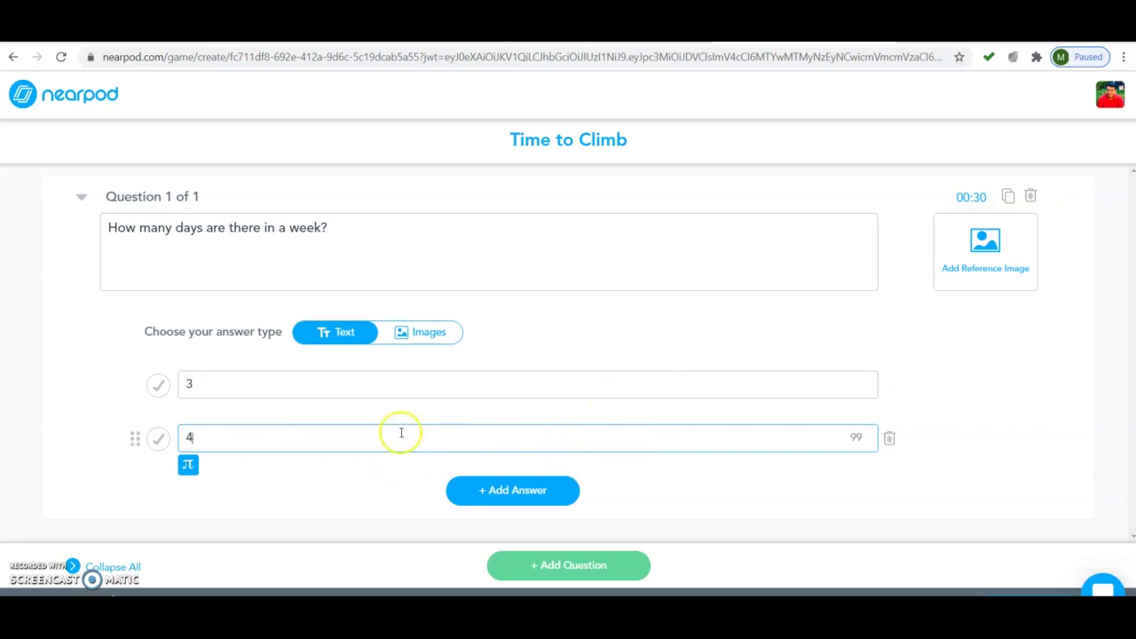
click(524, 494)
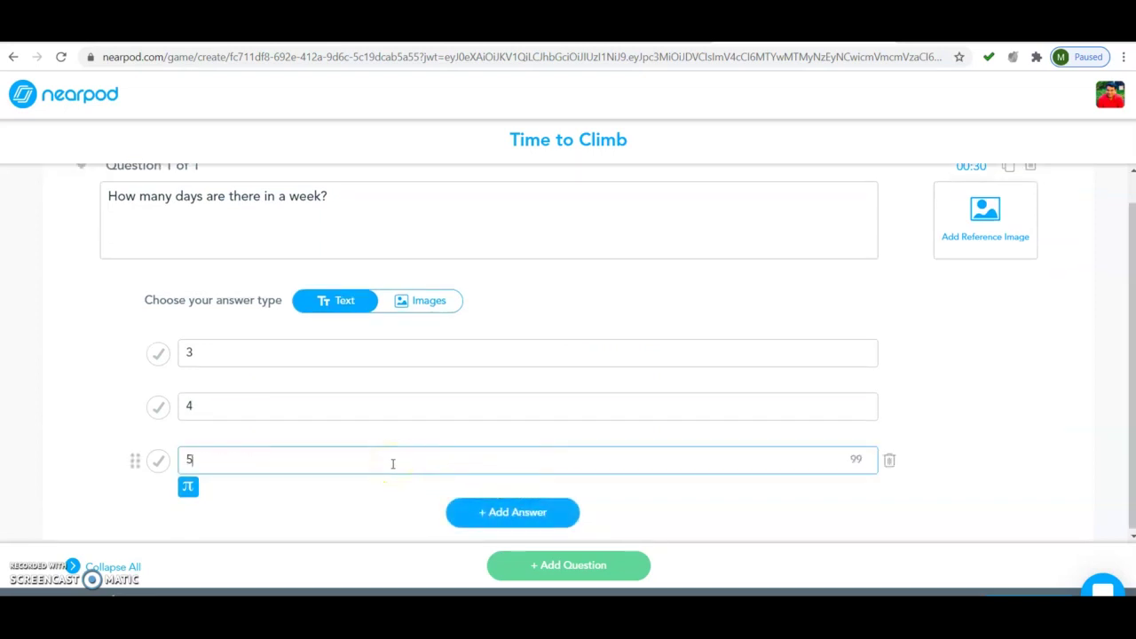
click(507, 507)
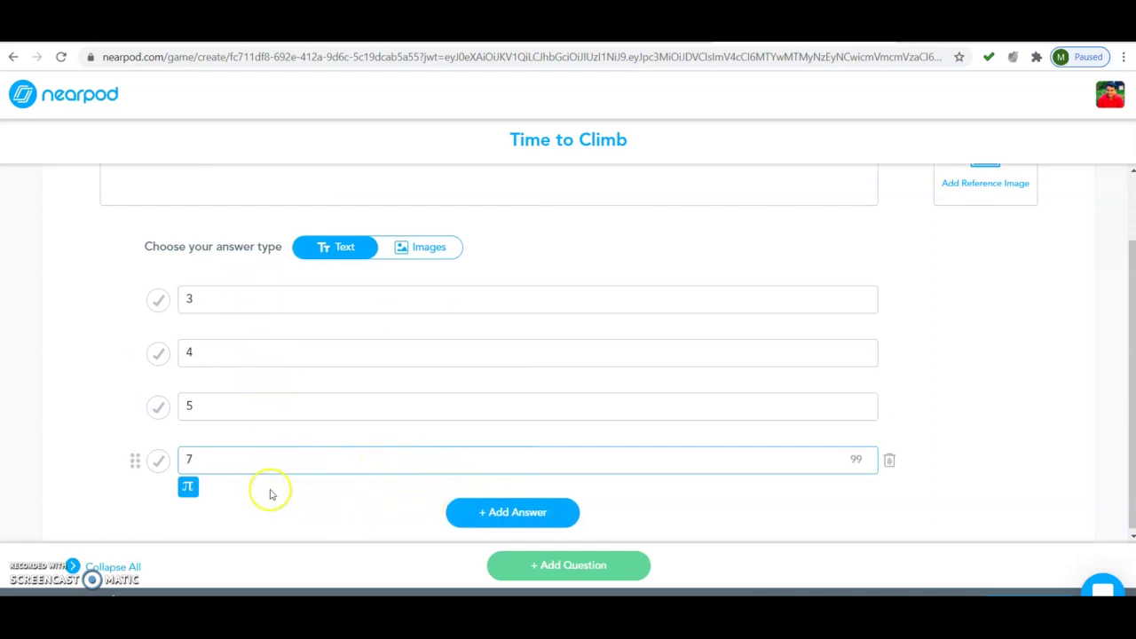
Mark 7 as the correct answer to the days-in-a-week question
scroll(568, 253, up, 1)
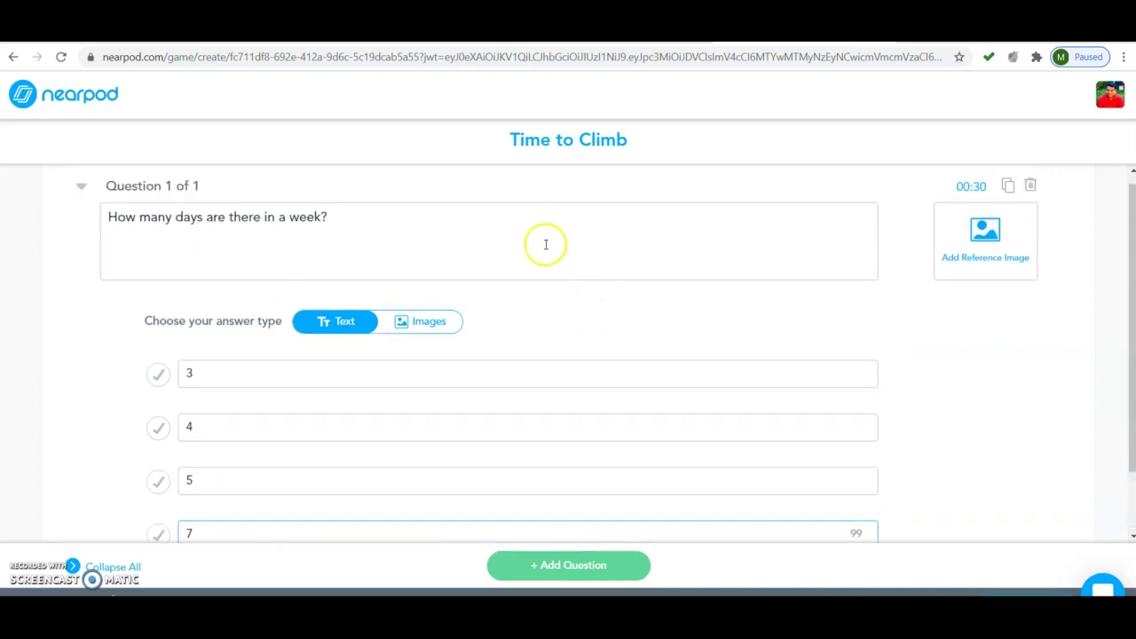
scroll(399, 339, down, 1)
scroll(400, 339, down, 1)
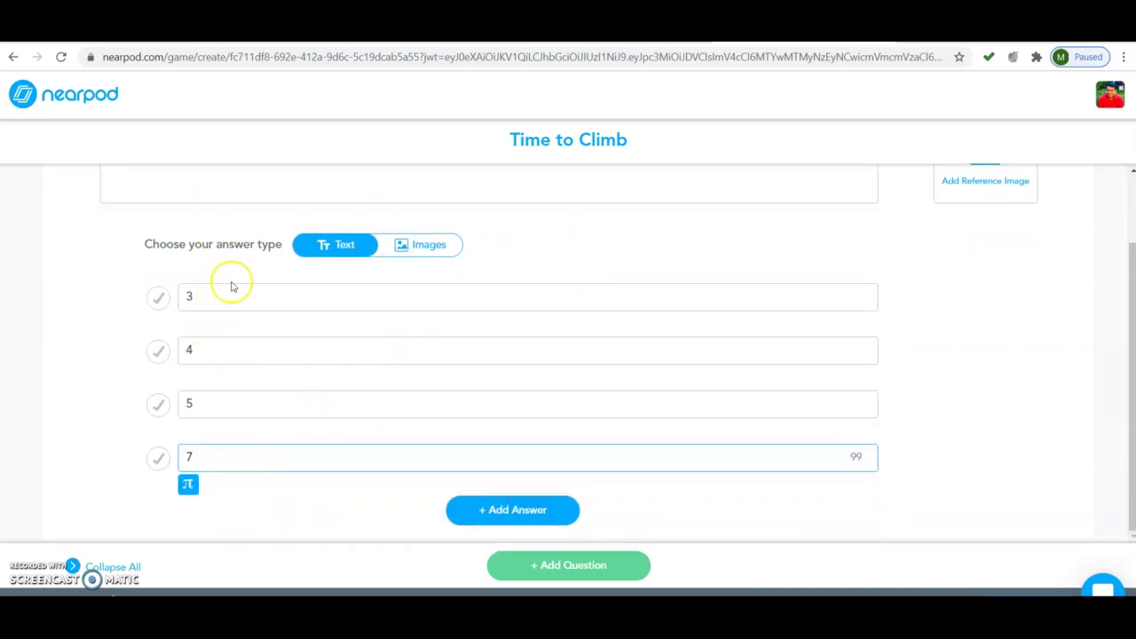
click(159, 459)
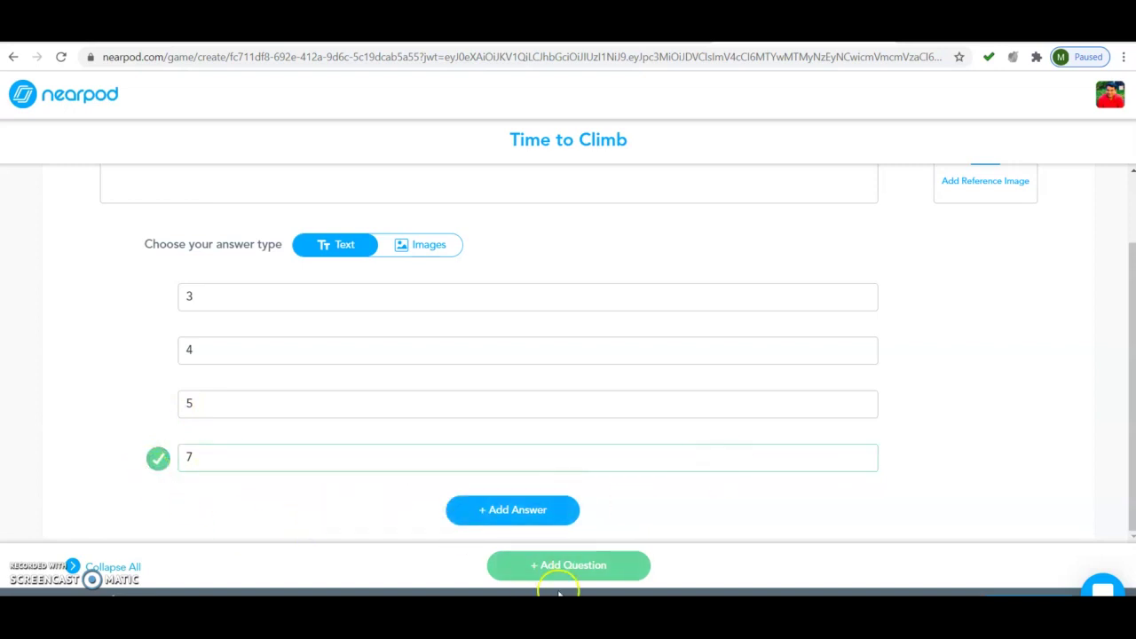
Add a blank second question to the quiz and delete it again
click(579, 573)
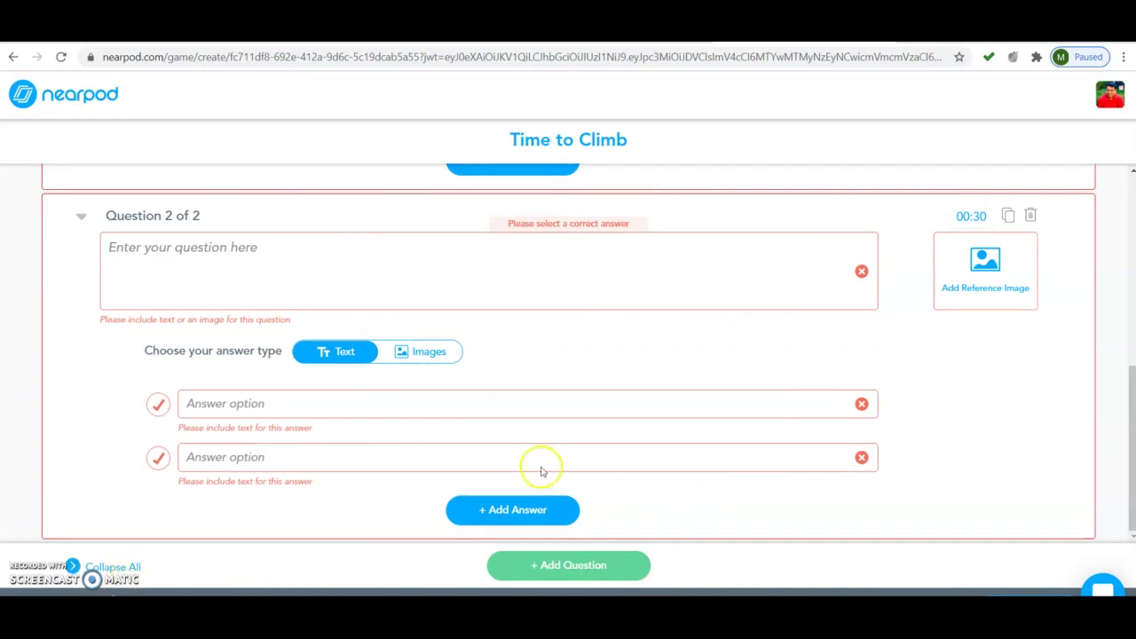
click(81, 217)
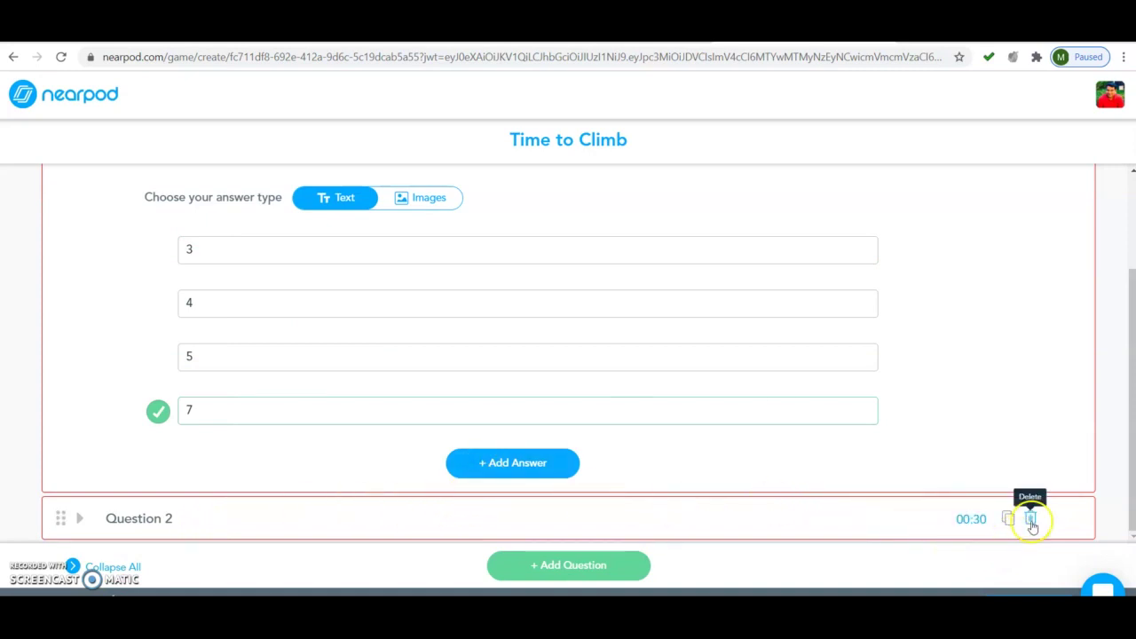
click(1032, 524)
click(622, 370)
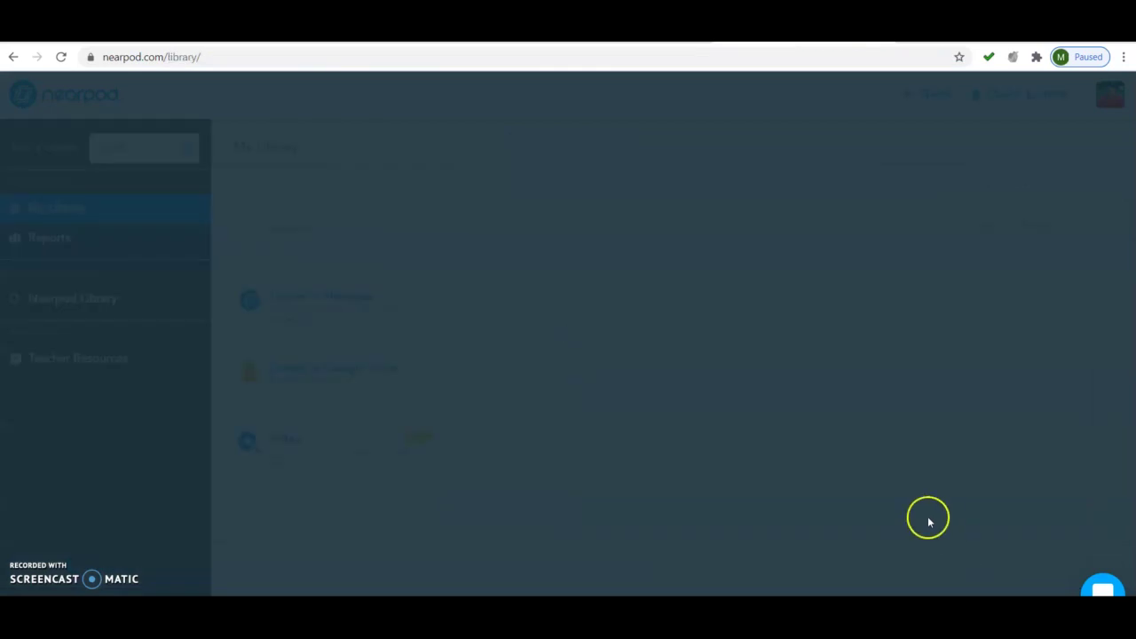
Open the lesson "Data Structure:Module 02 Quiz" for editing and open its Time to Climb activity
scroll(996, 471, down, 1)
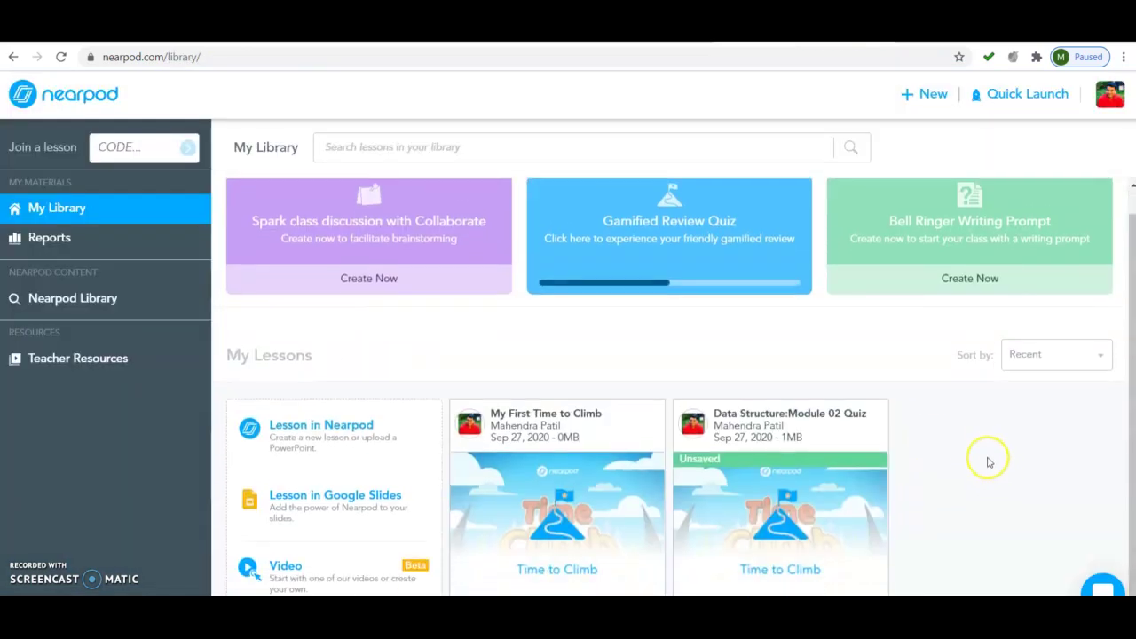
mouse_move(533, 442)
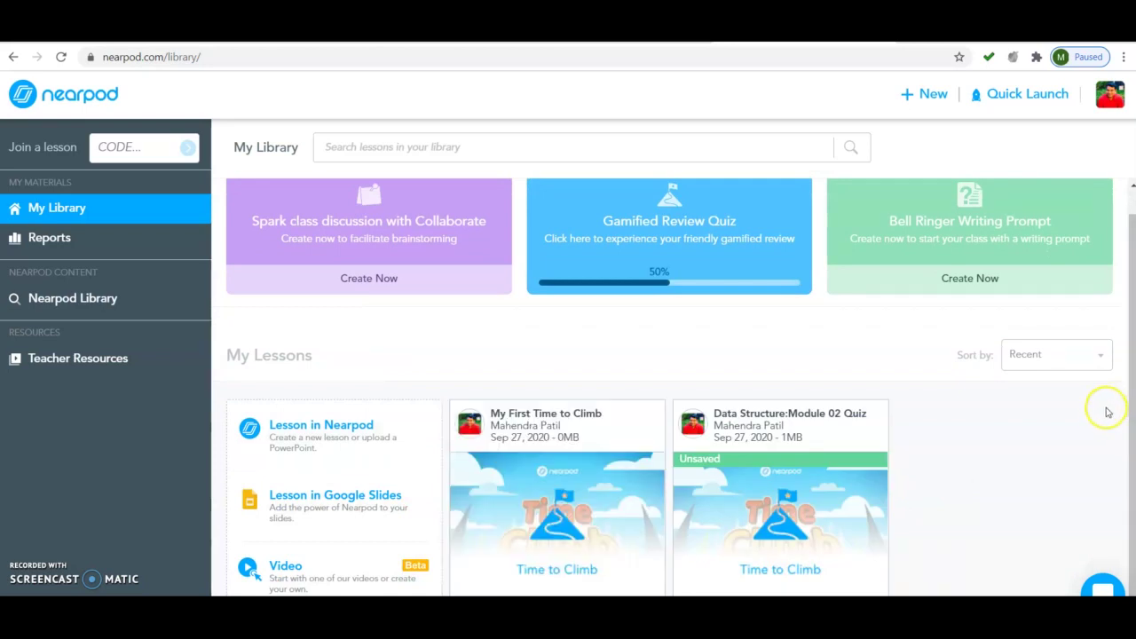
mouse_move(524, 508)
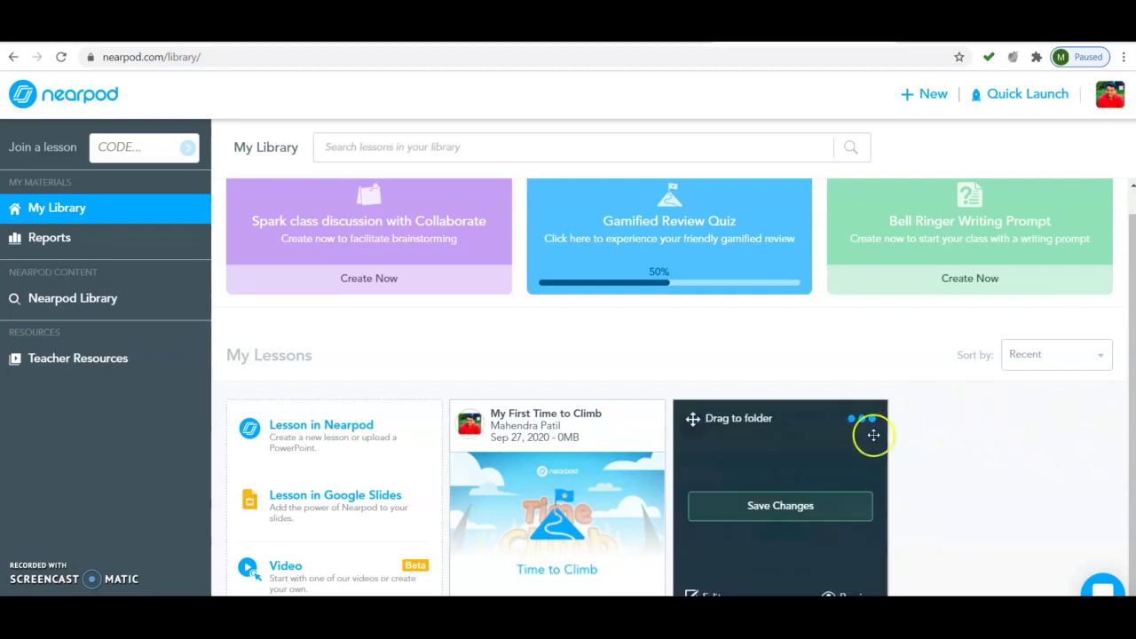
mouse_move(858, 431)
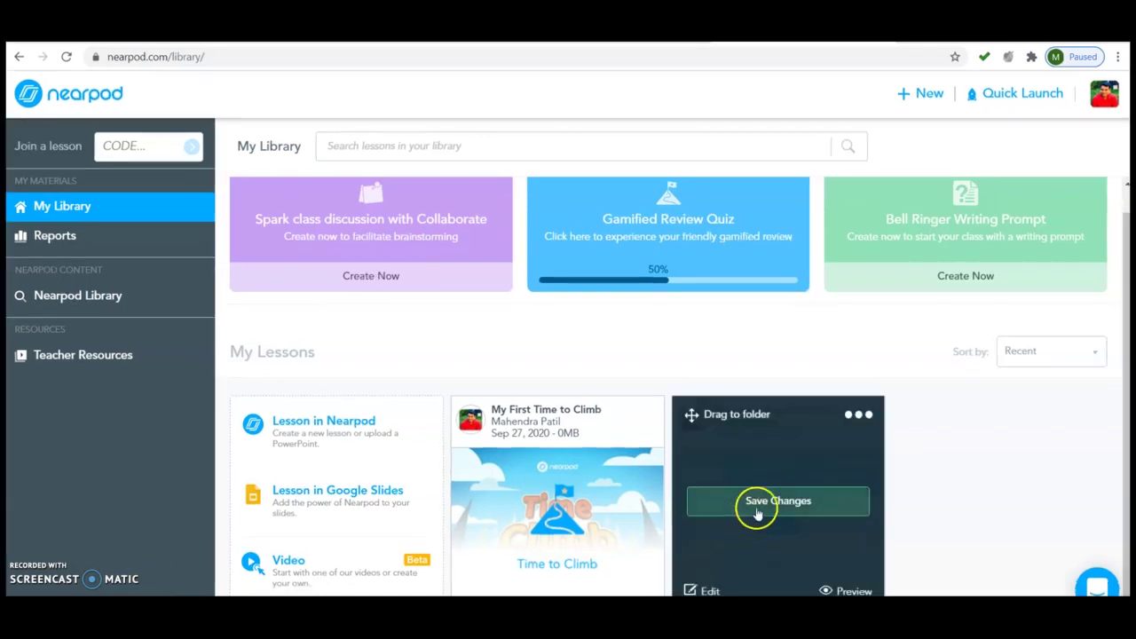
mouse_move(884, 497)
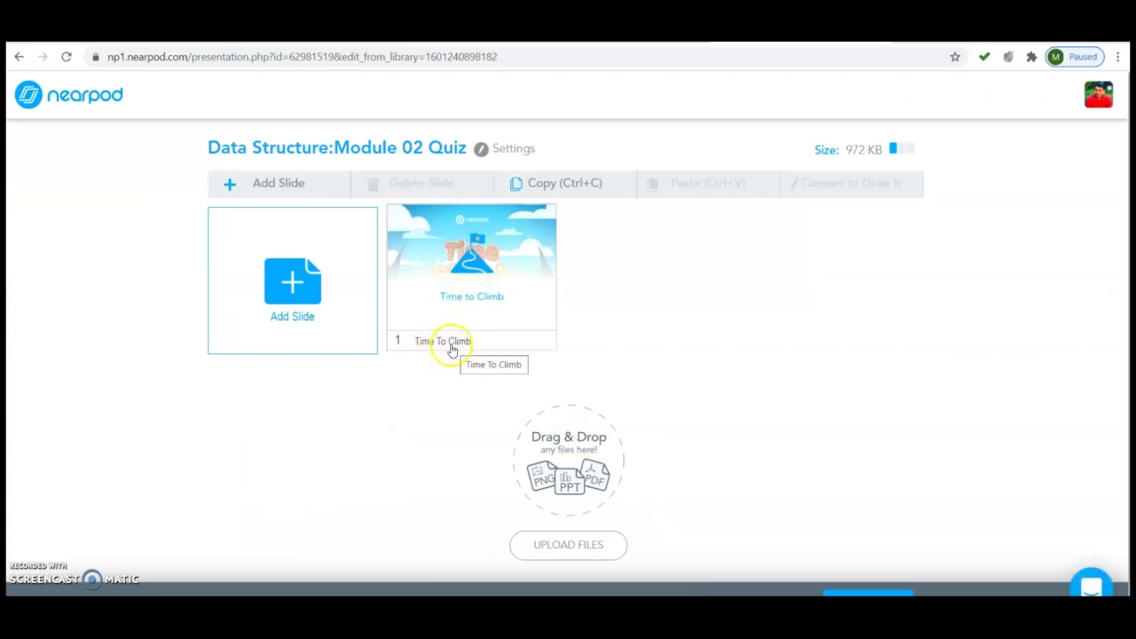
click(454, 346)
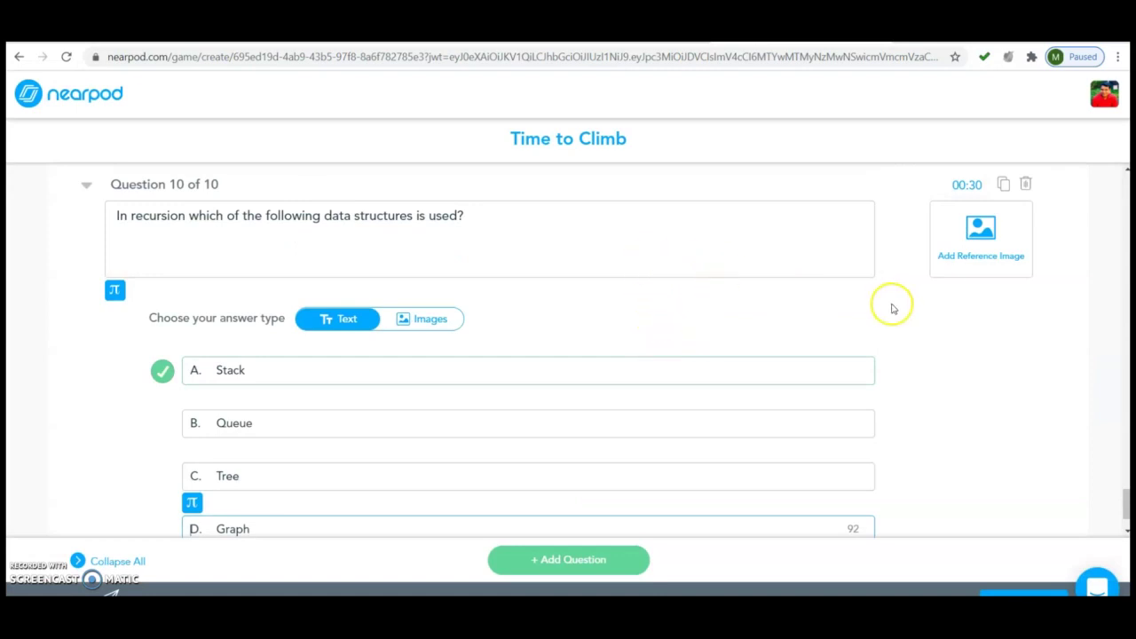
In question 1 about linear data structures, try marking Array as the correct answer and switch back to All of the above
scroll(959, 315, down, 2)
scroll(968, 328, up, 10)
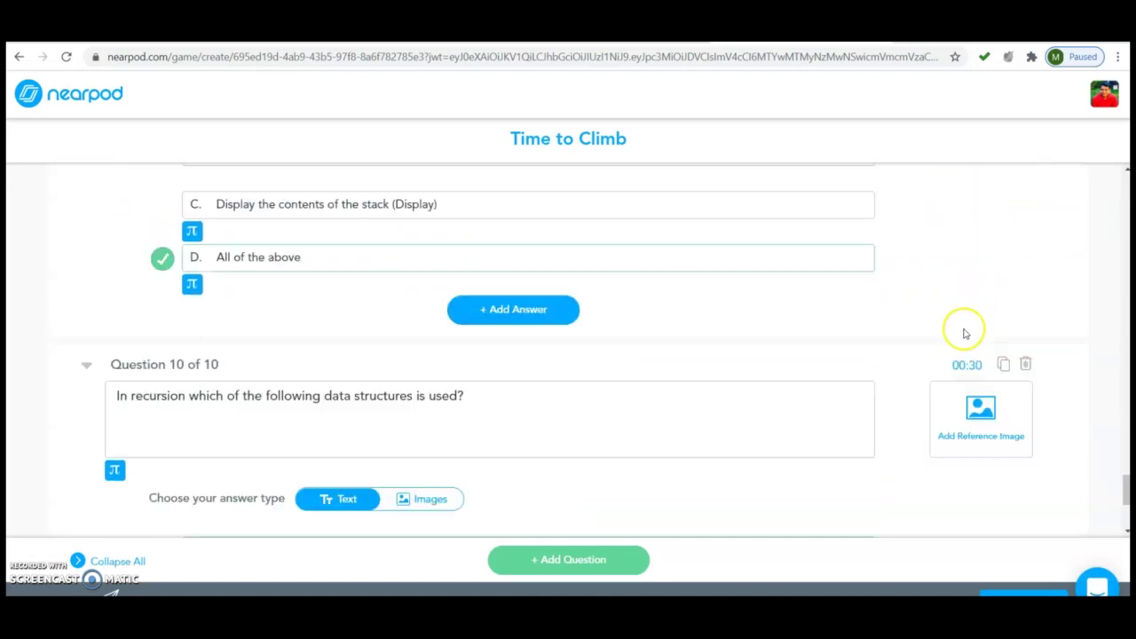
scroll(956, 332, up, 15)
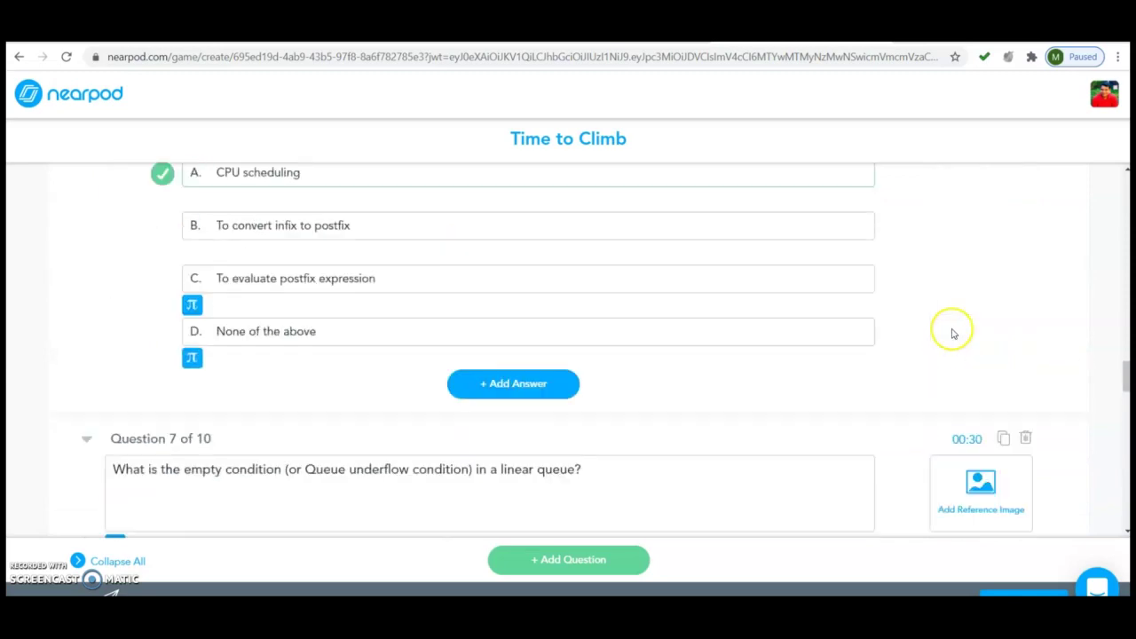
scroll(948, 334, up, 10)
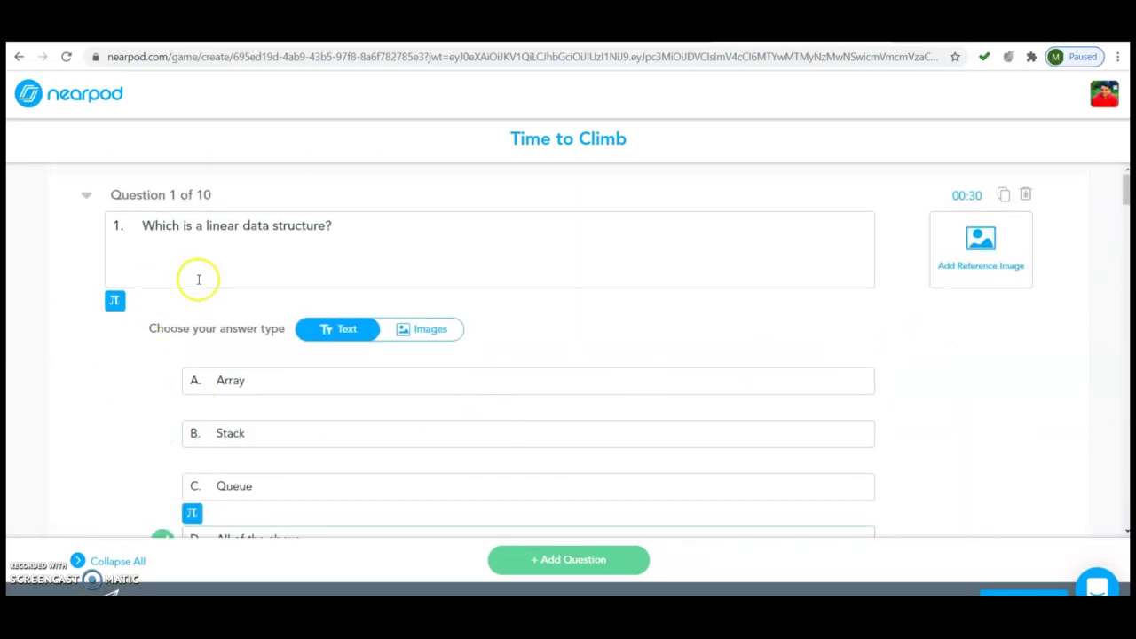
scroll(382, 337, down, 1)
scroll(412, 354, down, 1)
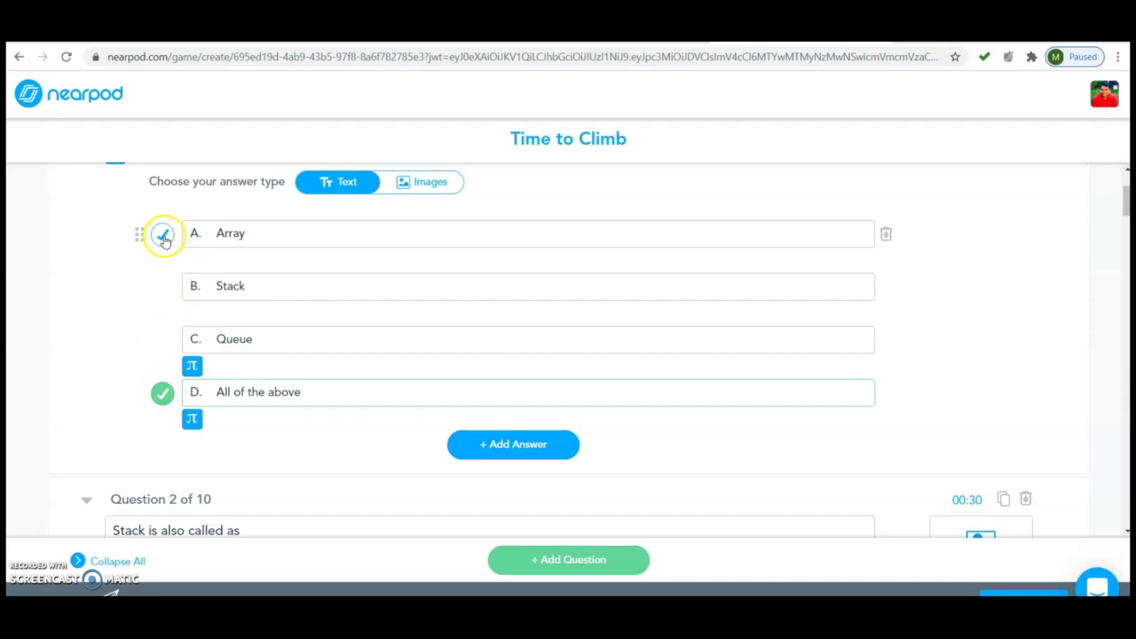
click(164, 236)
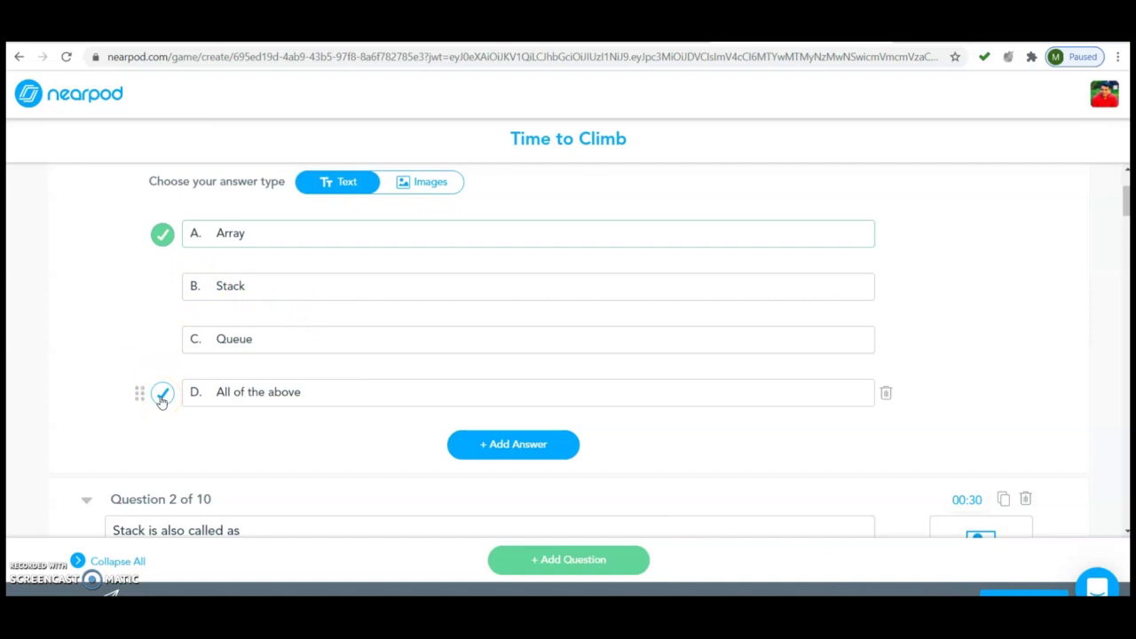
click(162, 395)
Review the quiz questions from first to last, checking each one's answer options and marked correct answer
scroll(265, 425, up, 1)
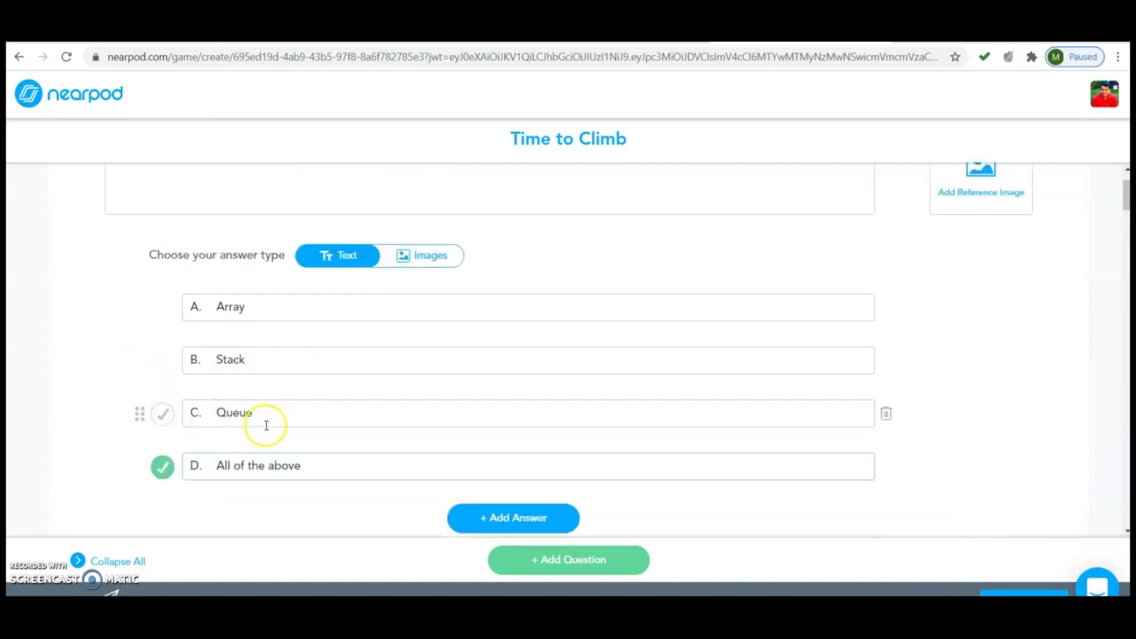
scroll(271, 423, up, 1)
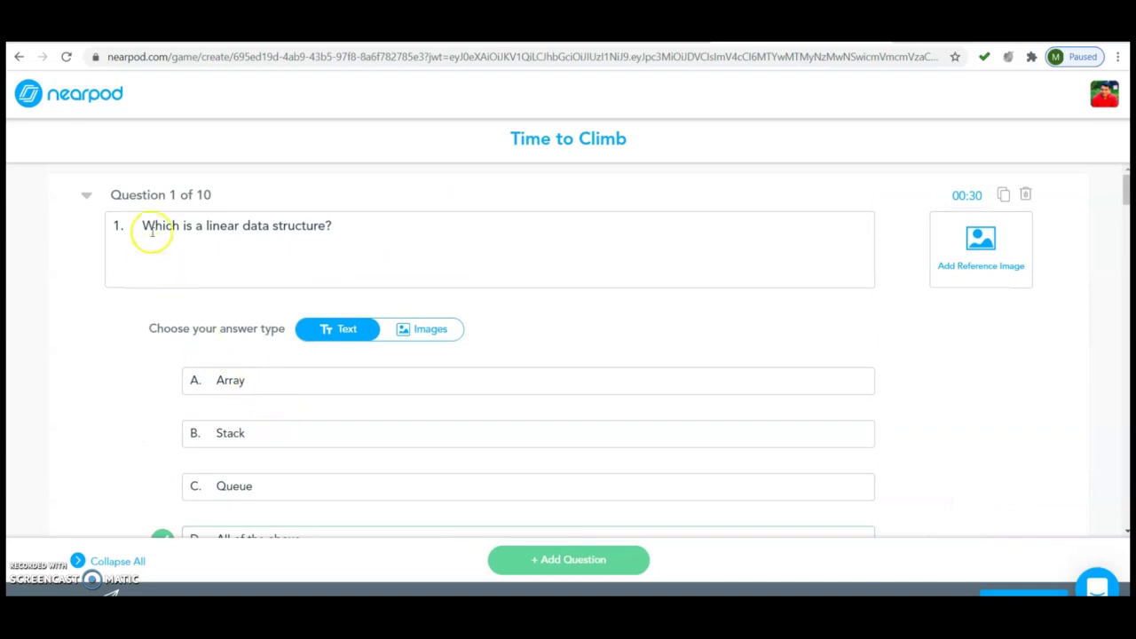
scroll(389, 248, down, 3)
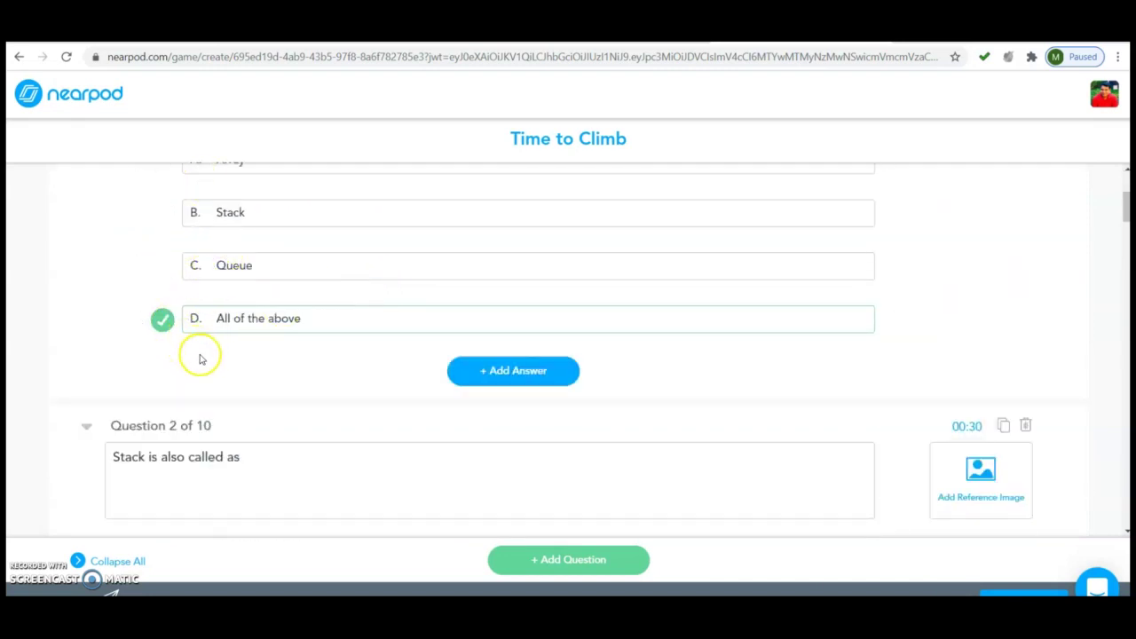
scroll(224, 357, down, 1)
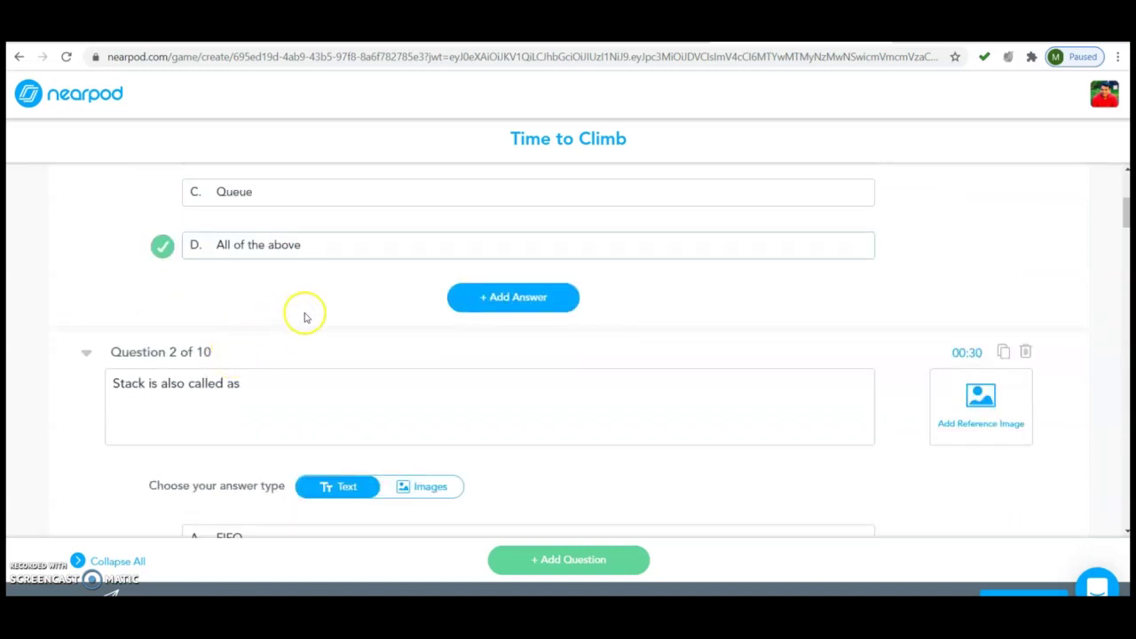
scroll(284, 317, down, 2)
scroll(284, 266, down, 1)
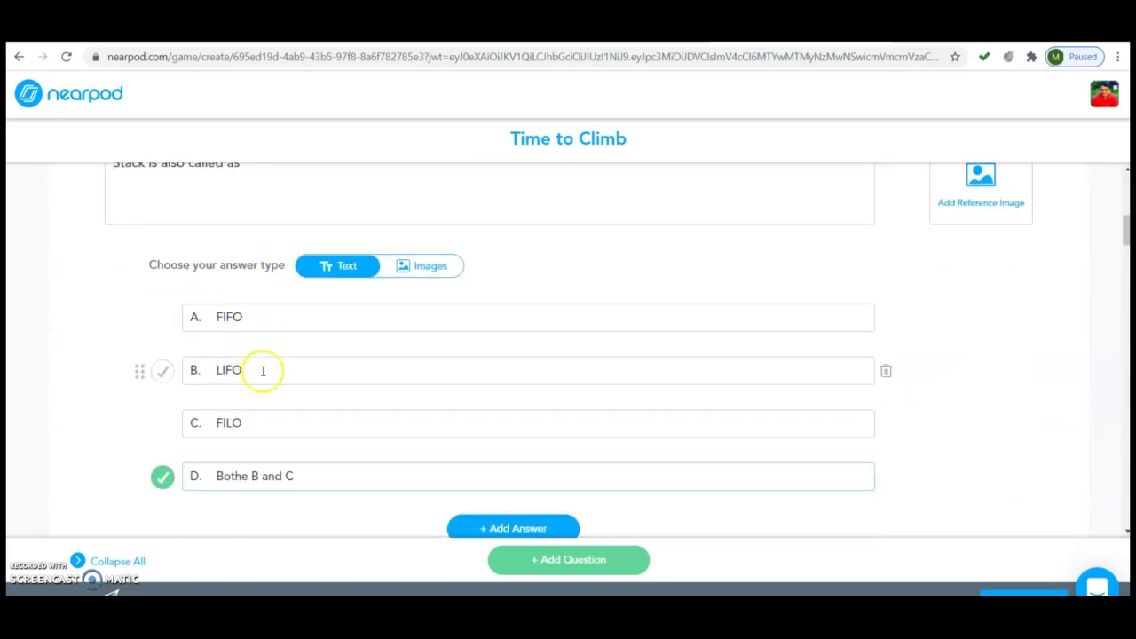
scroll(268, 461, down, 2)
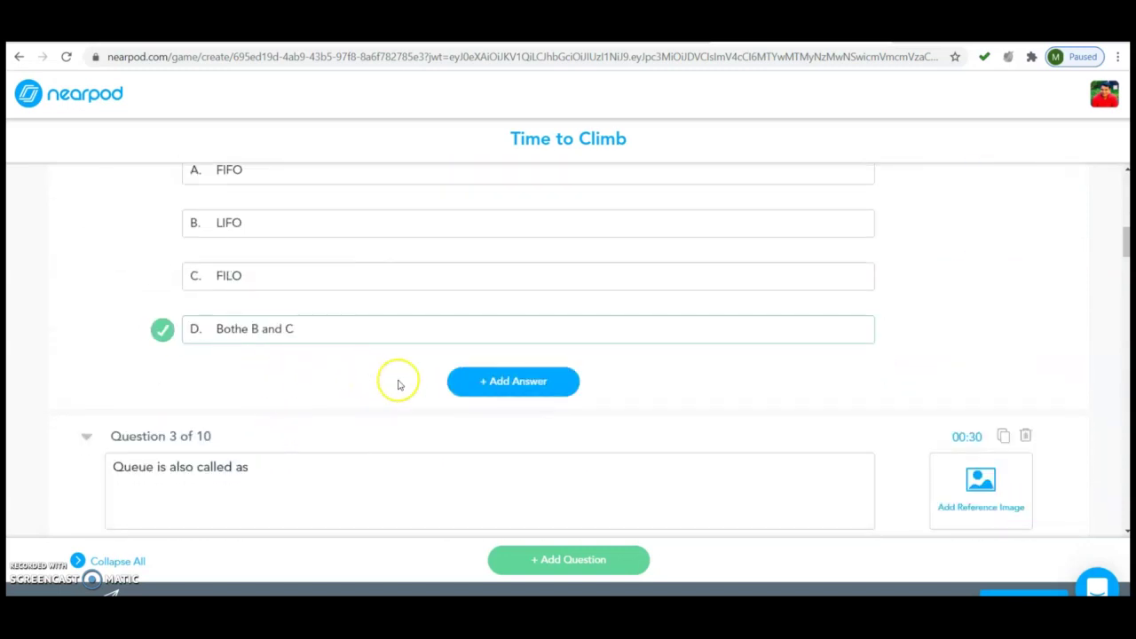
scroll(418, 411, down, 6)
scroll(419, 411, down, 17)
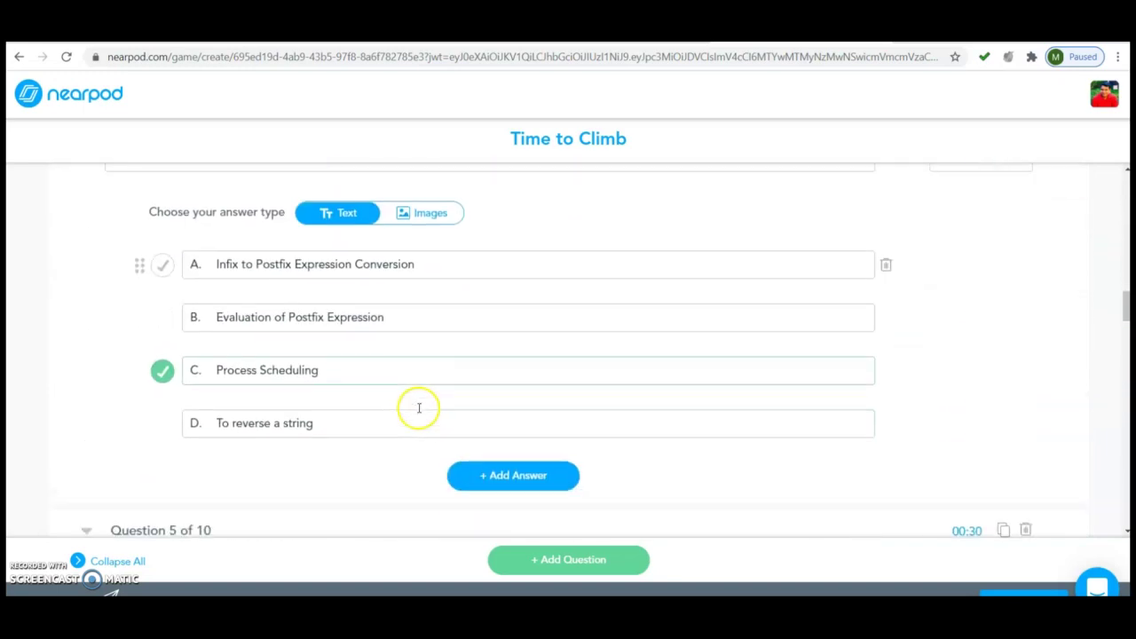
scroll(420, 407, down, 10)
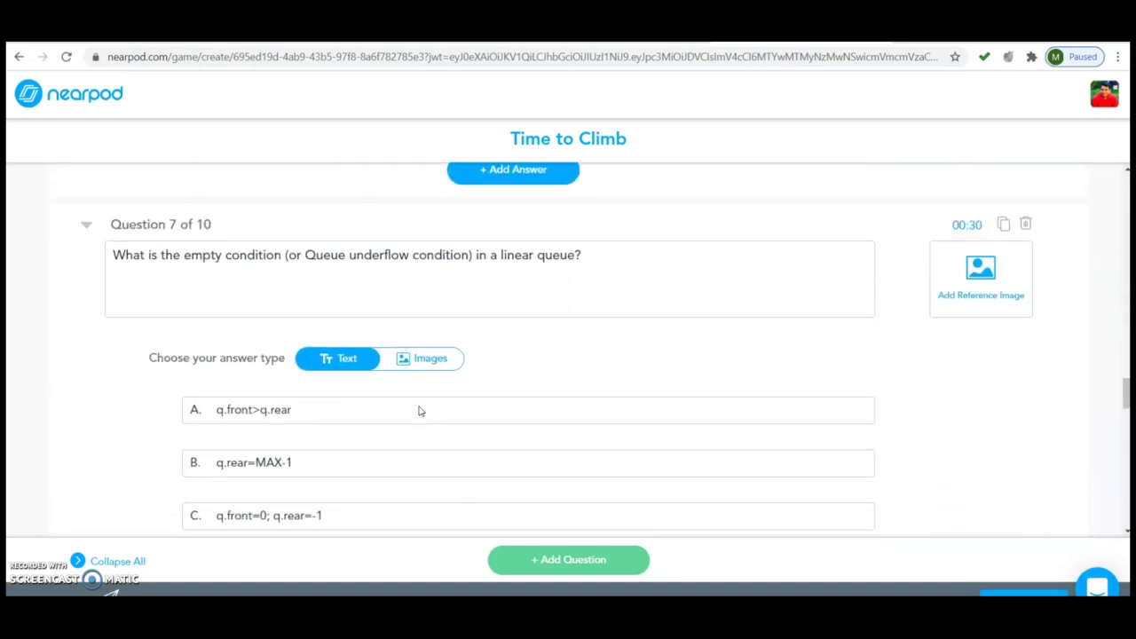
scroll(420, 409, down, 17)
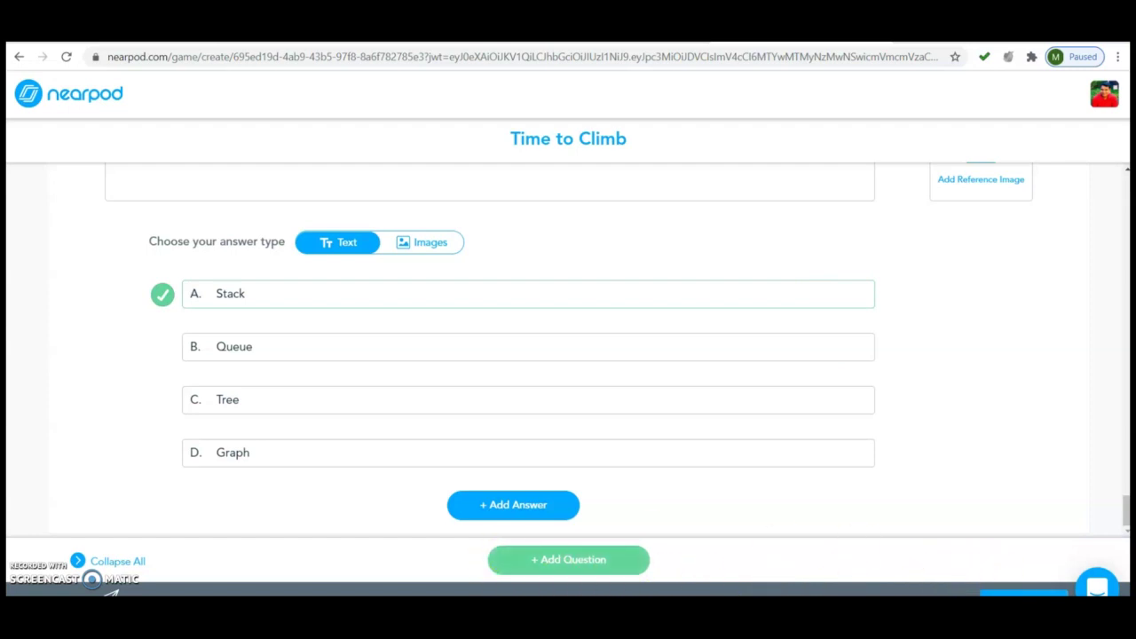
Save the Time to Climb quiz and return to the lessons in My Library
click(1009, 593)
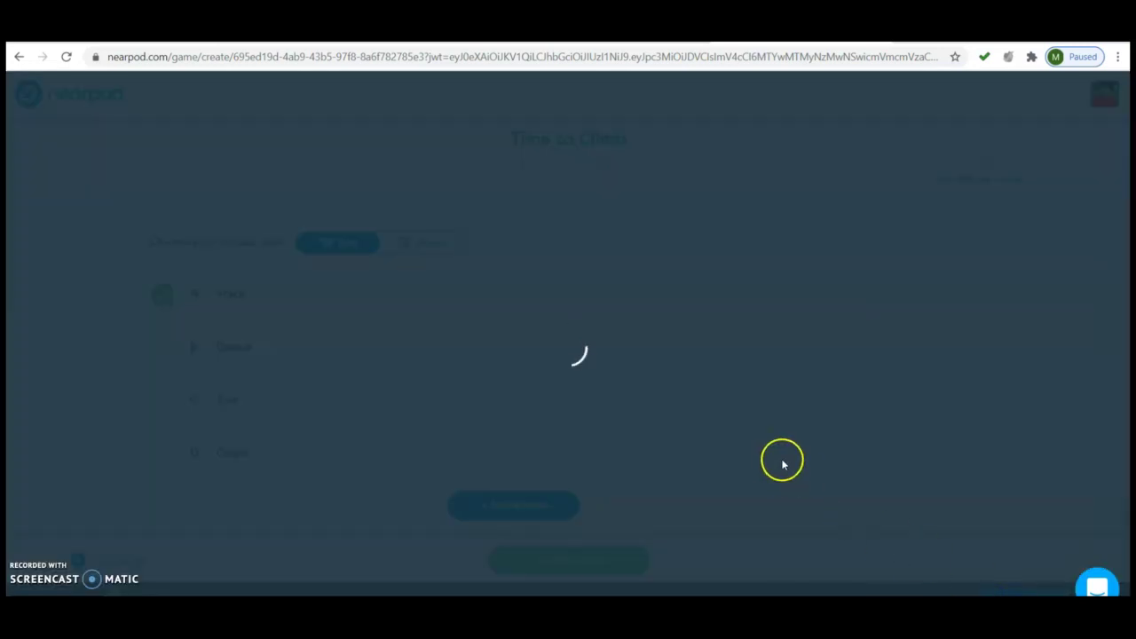
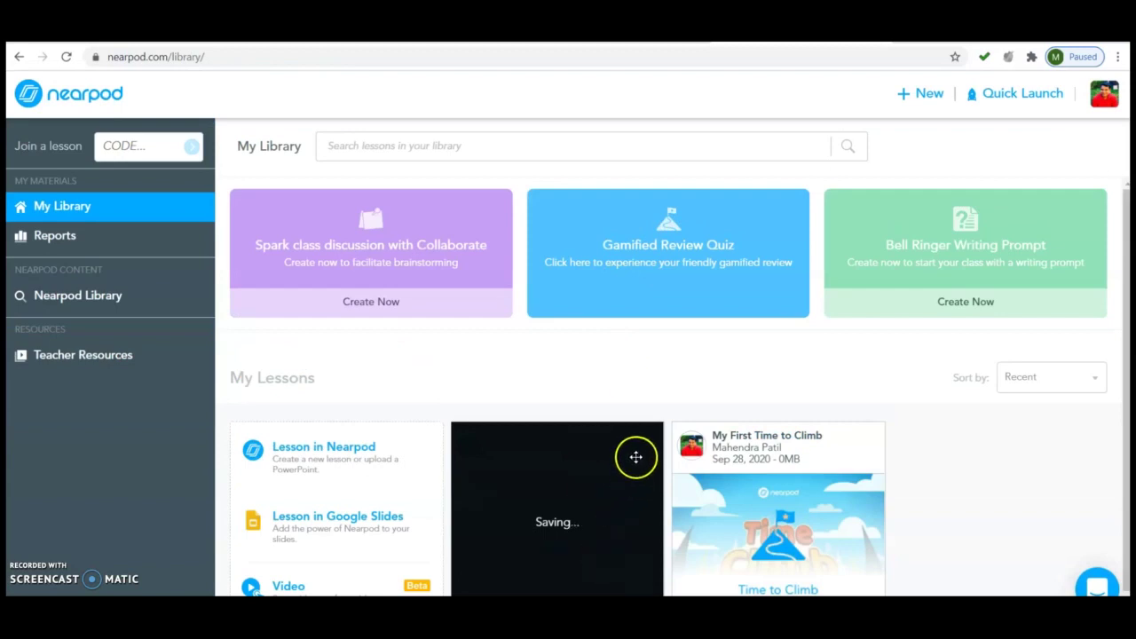
scroll(779, 355, down, 1)
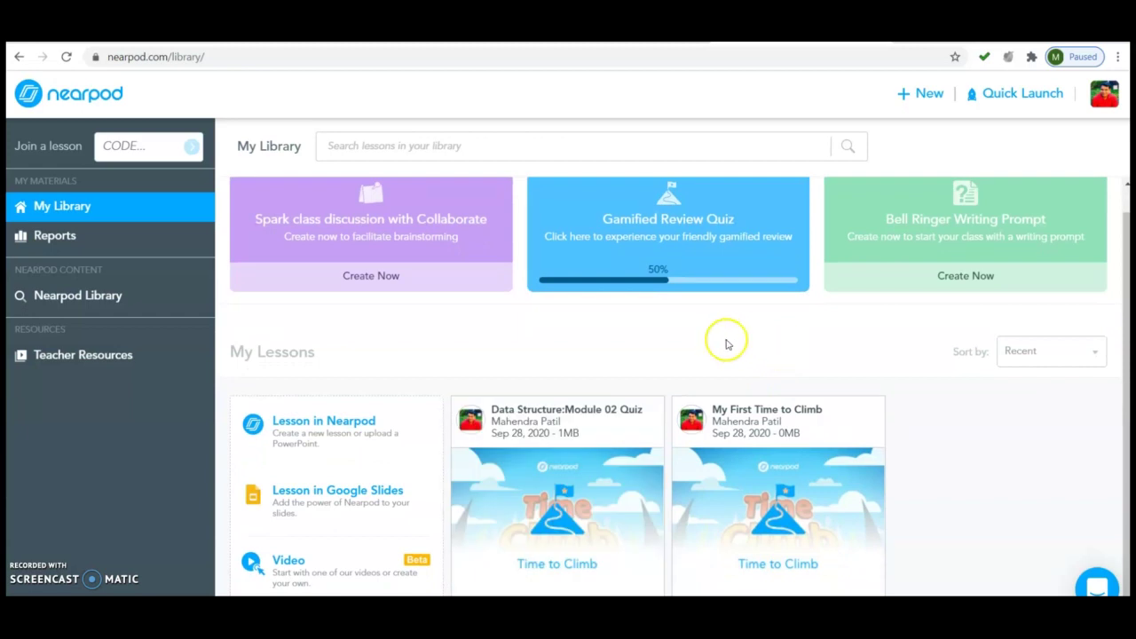
Open the preview of the lesson "Data Structure:Module 02 Quiz" and look through its quiz questions
mouse_move(588, 438)
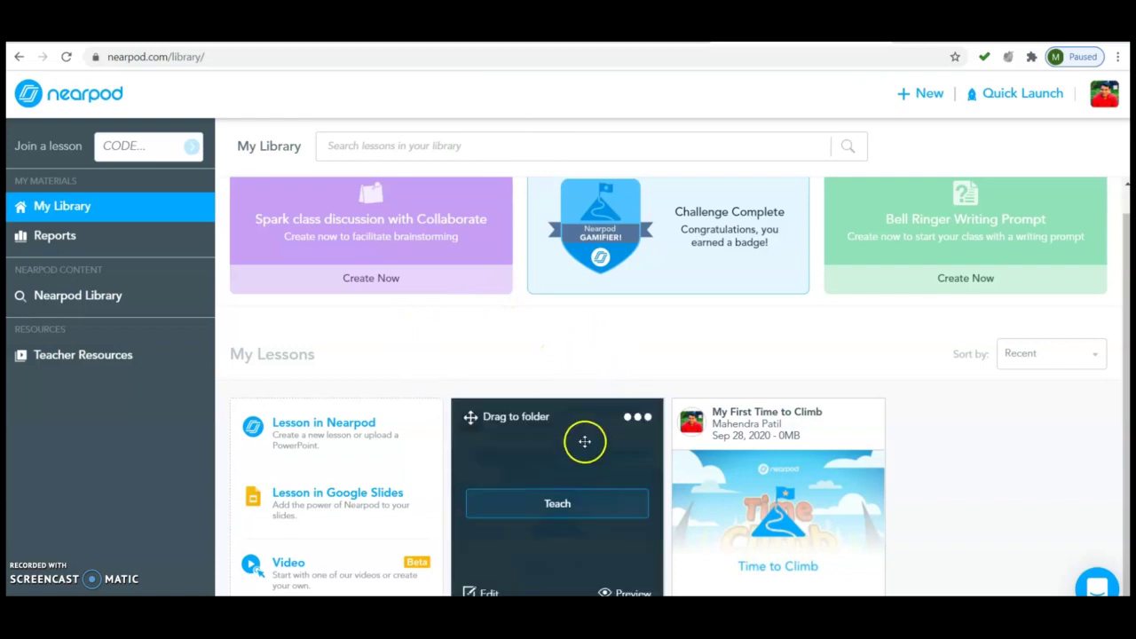
mouse_move(520, 508)
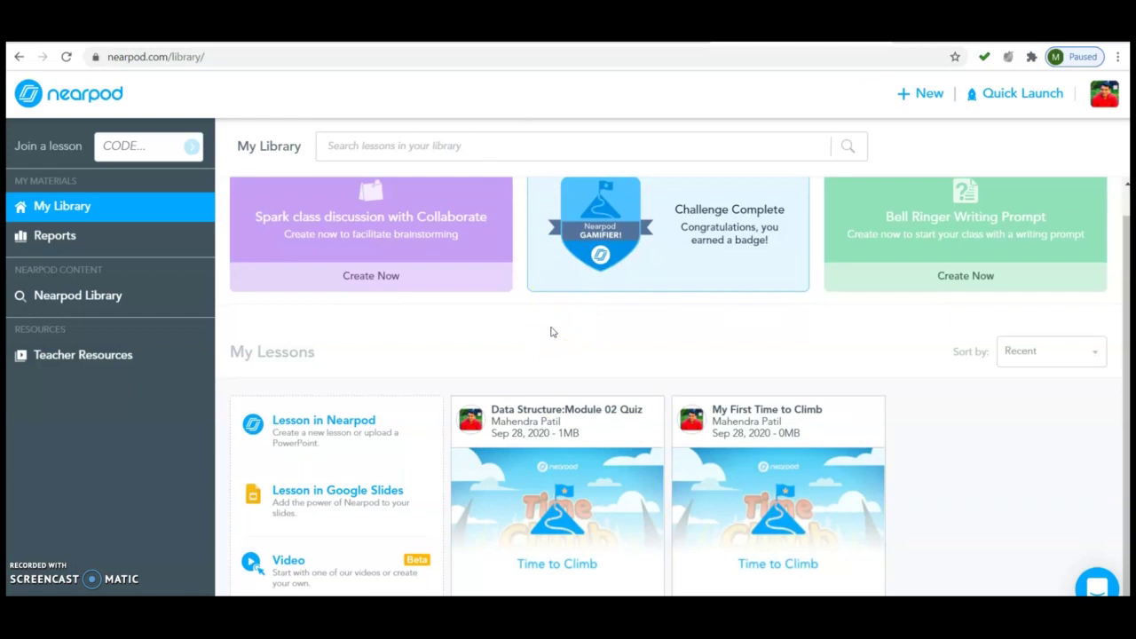
mouse_move(583, 476)
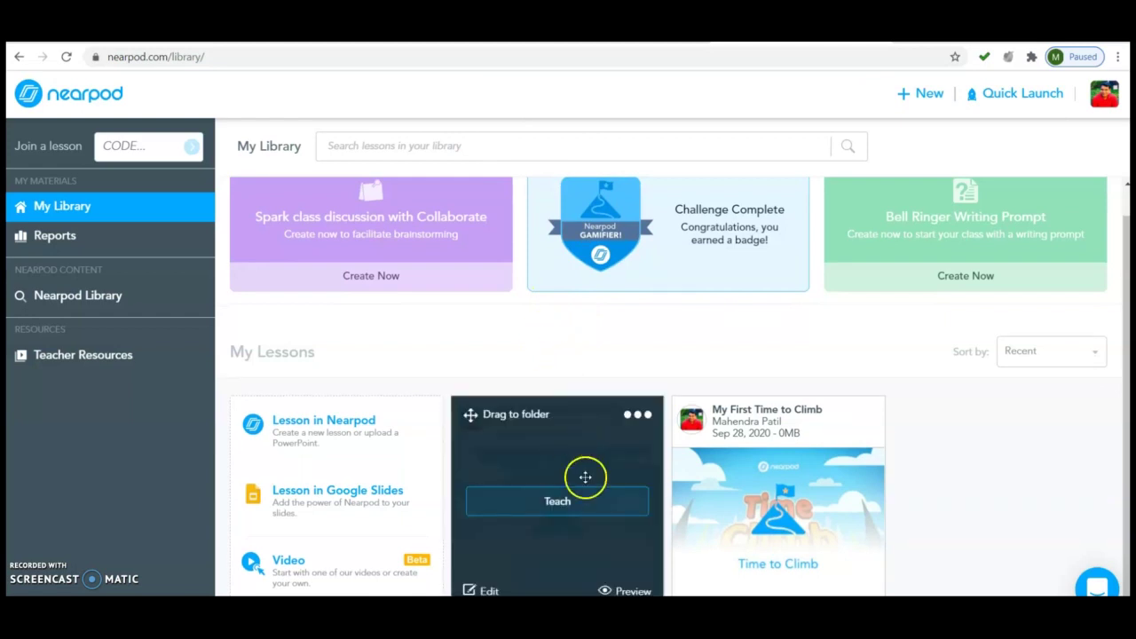
click(606, 591)
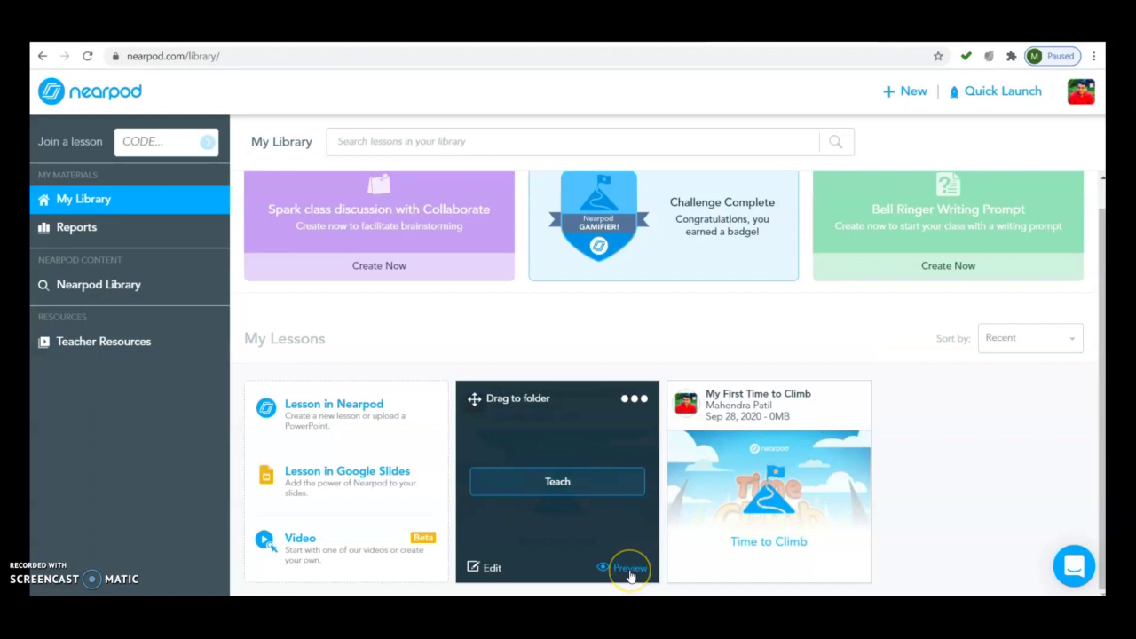
click(629, 568)
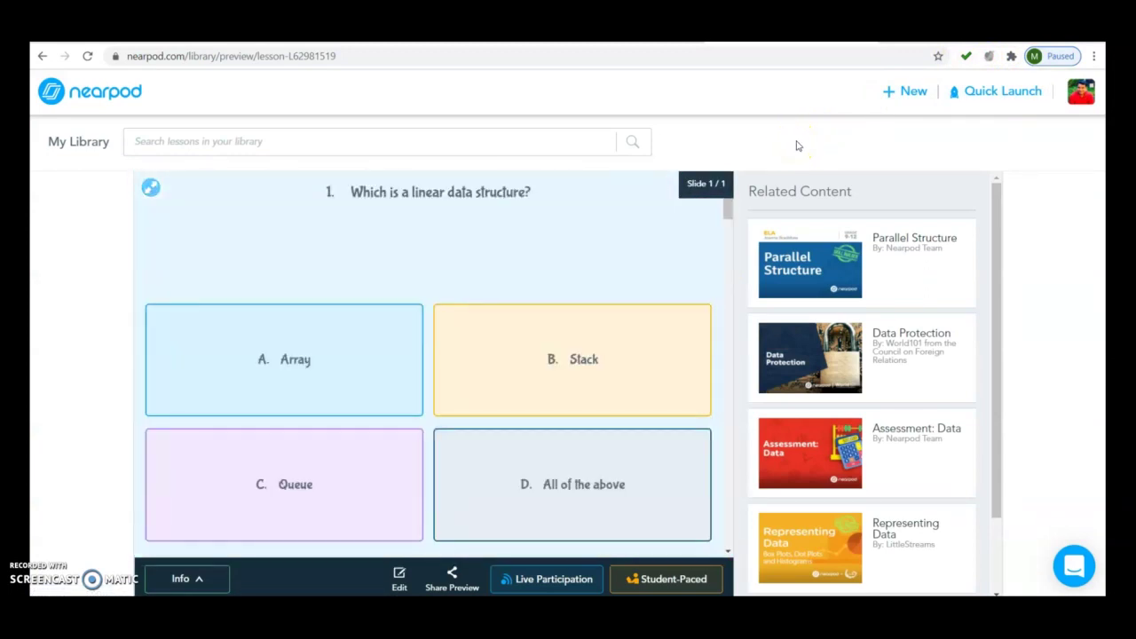
click(782, 163)
drag(727, 214, 765, 155)
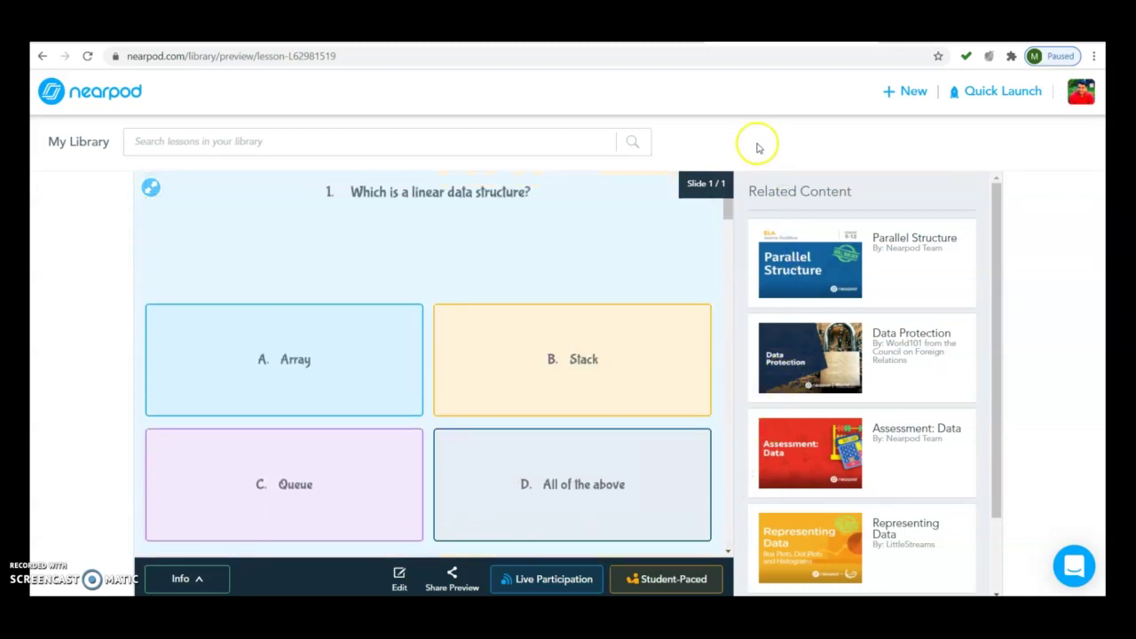
Launch the previewed lesson as a Live Participation session and highlight the student join address and the session code
click(552, 579)
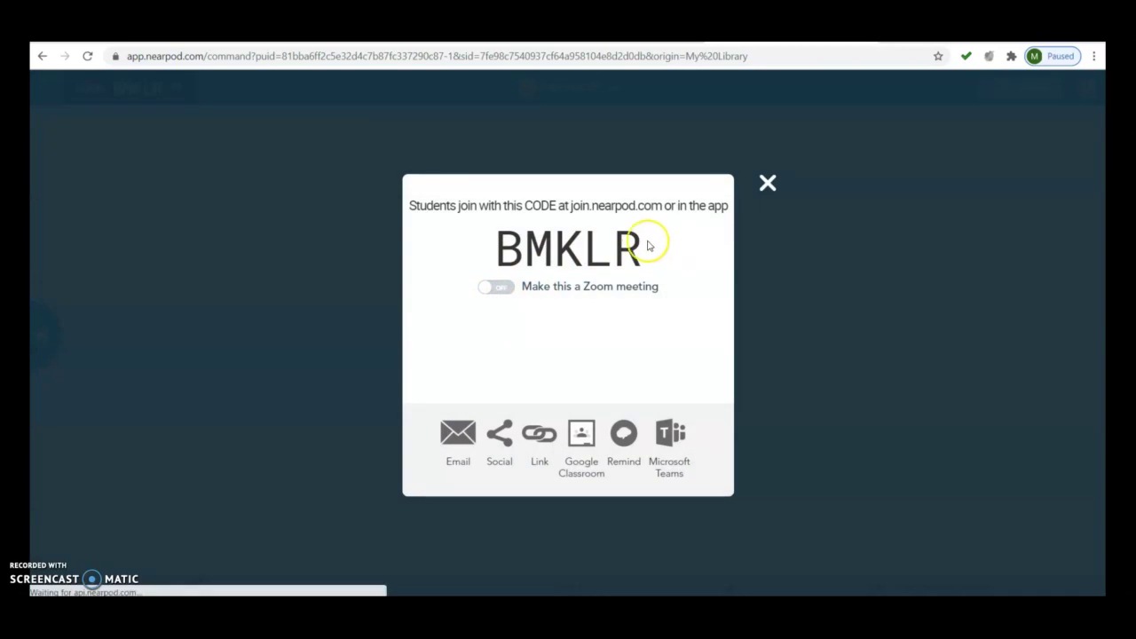
drag(569, 205, 665, 210)
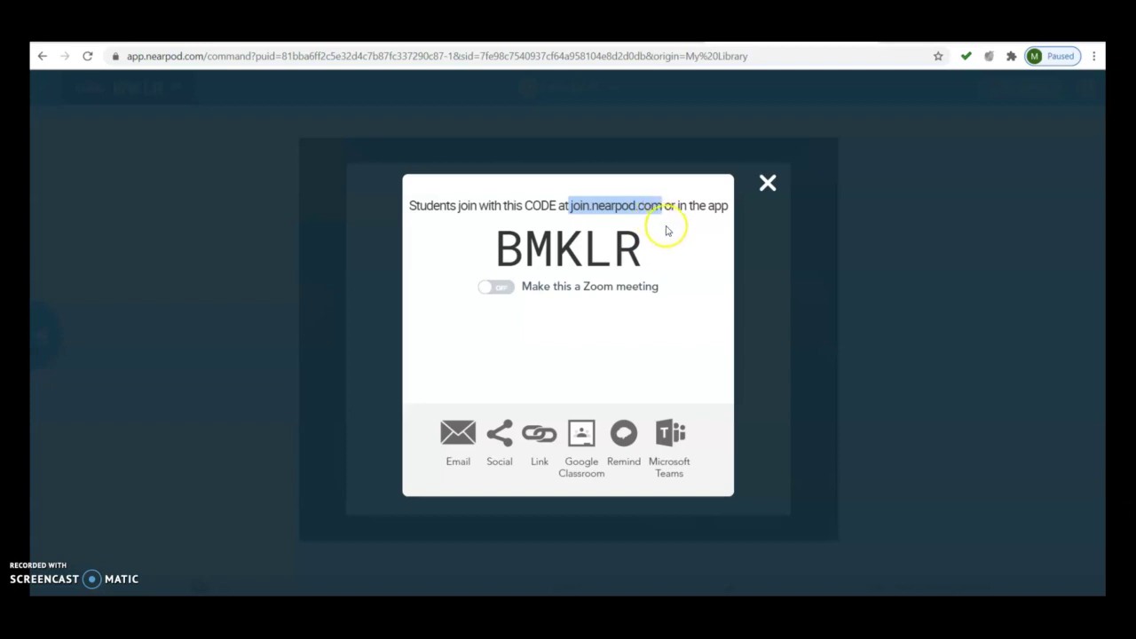
drag(495, 247, 643, 250)
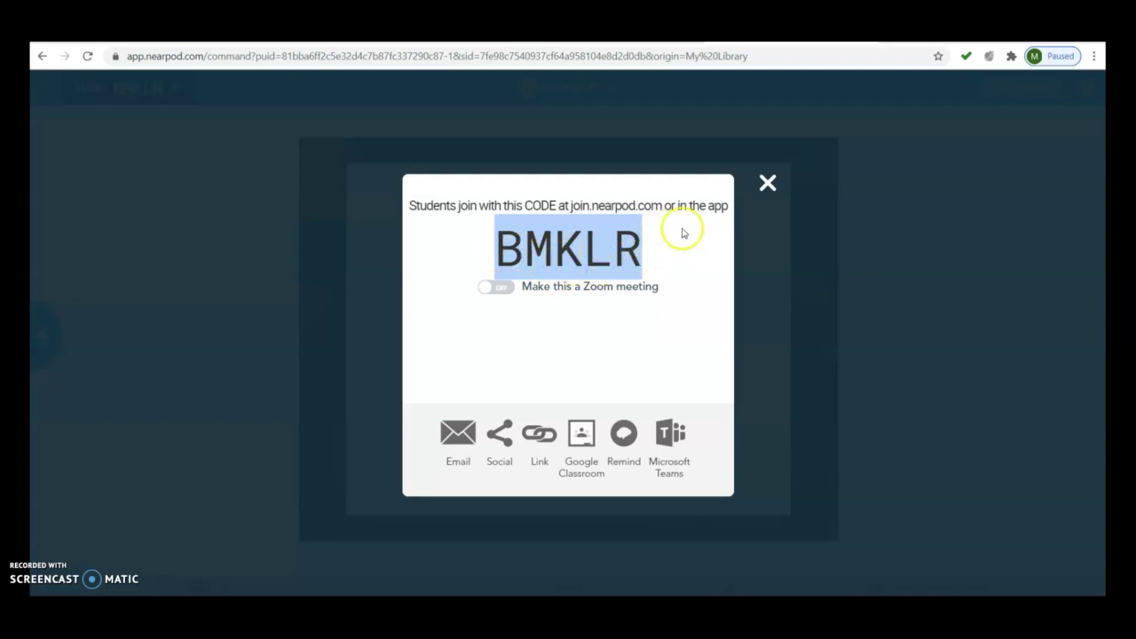
Dismiss the student join information and continue past the Time to Climb settings to start the activity
click(768, 187)
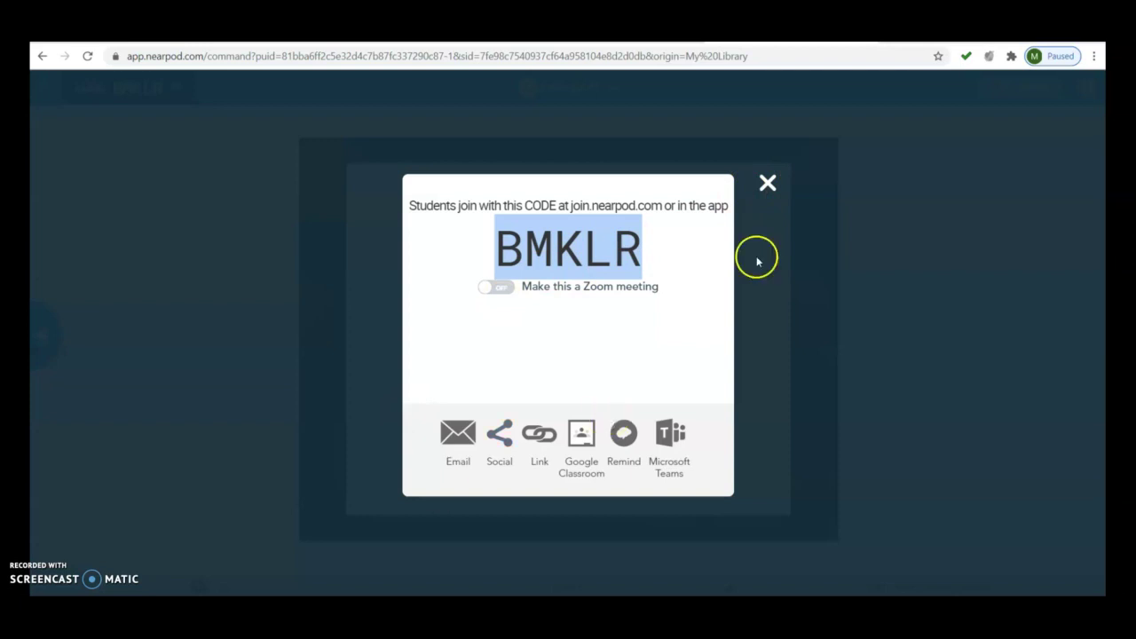
click(767, 183)
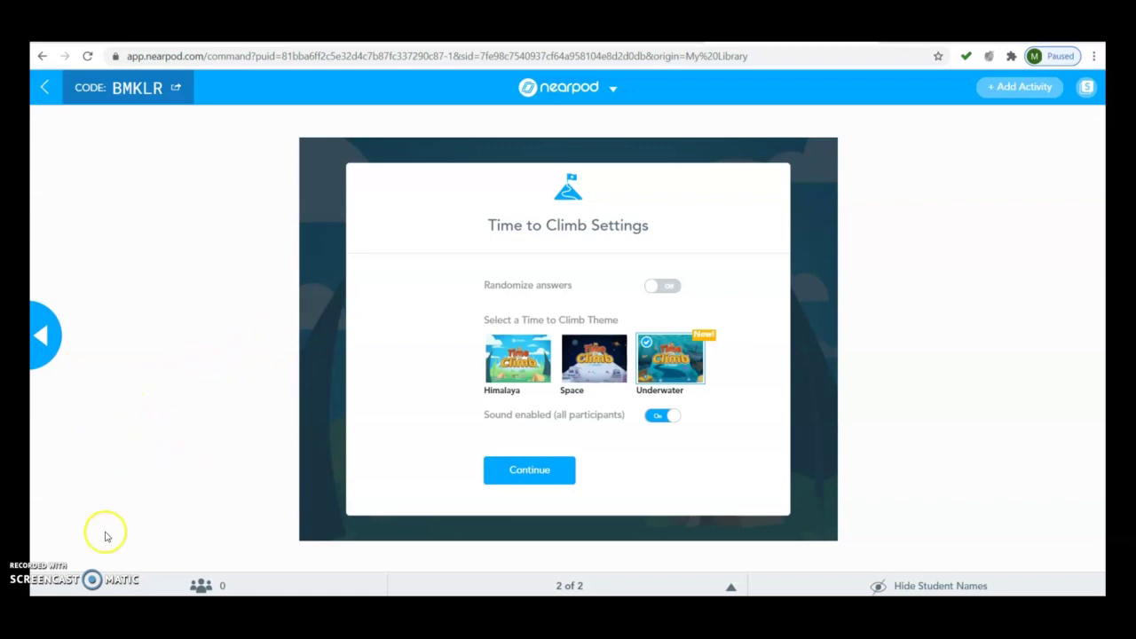
click(544, 471)
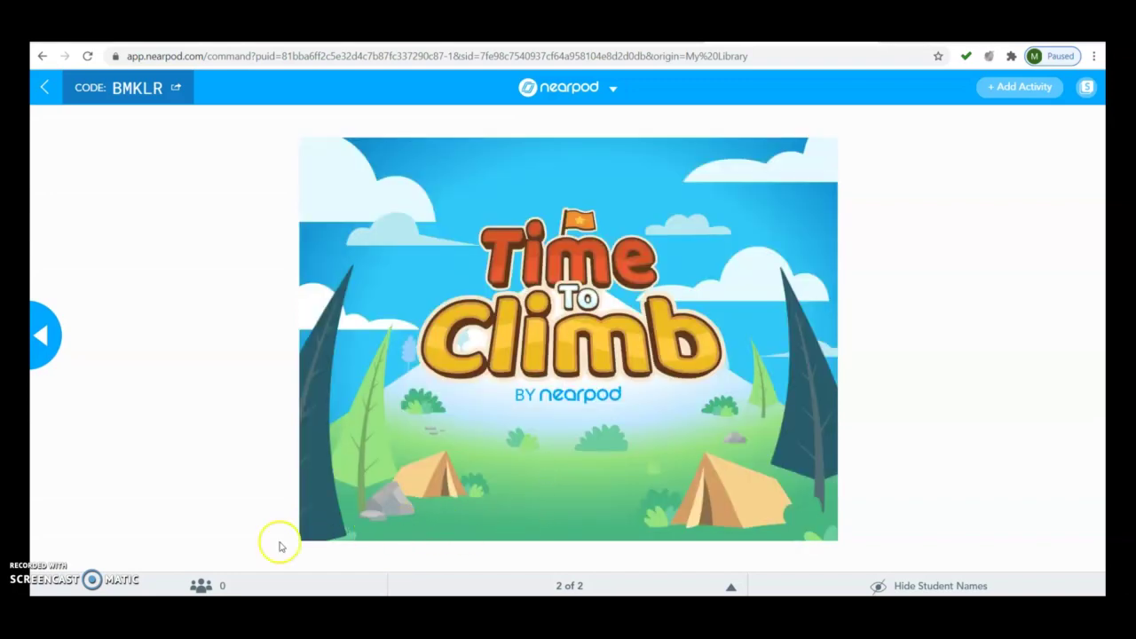